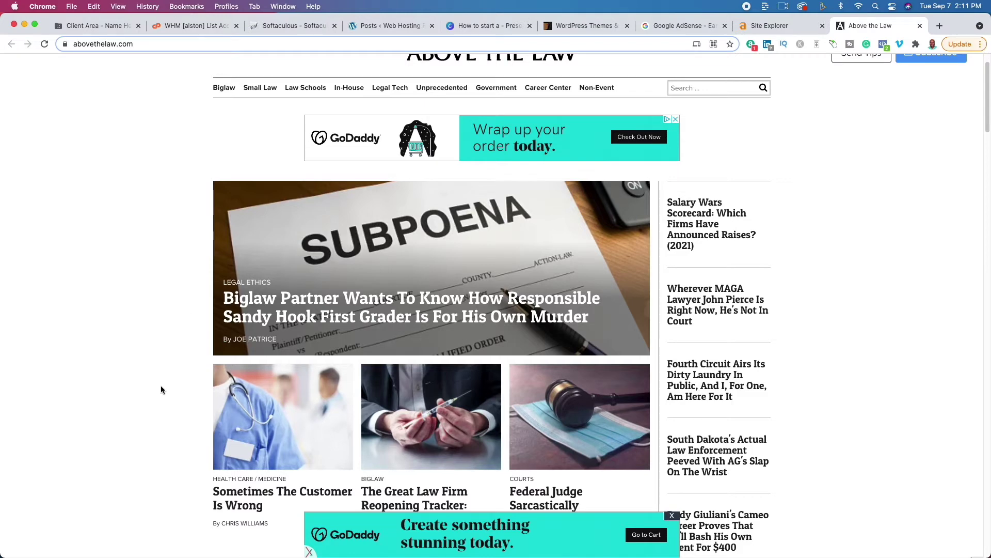
{"action": "scroll", "coordinate": [160, 389], "scroll_direction": "down", "scroll_amount": 5}
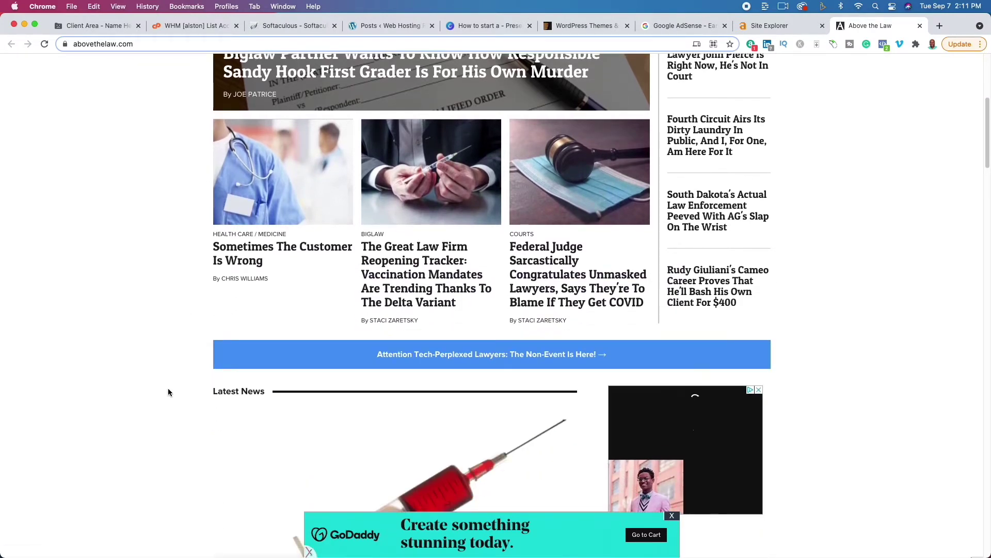
{"action": "scroll", "coordinate": [167, 389], "scroll_direction": "down", "scroll_amount": 4}
{"action": "scroll", "coordinate": [168, 393], "scroll_direction": "down", "scroll_amount": 6}
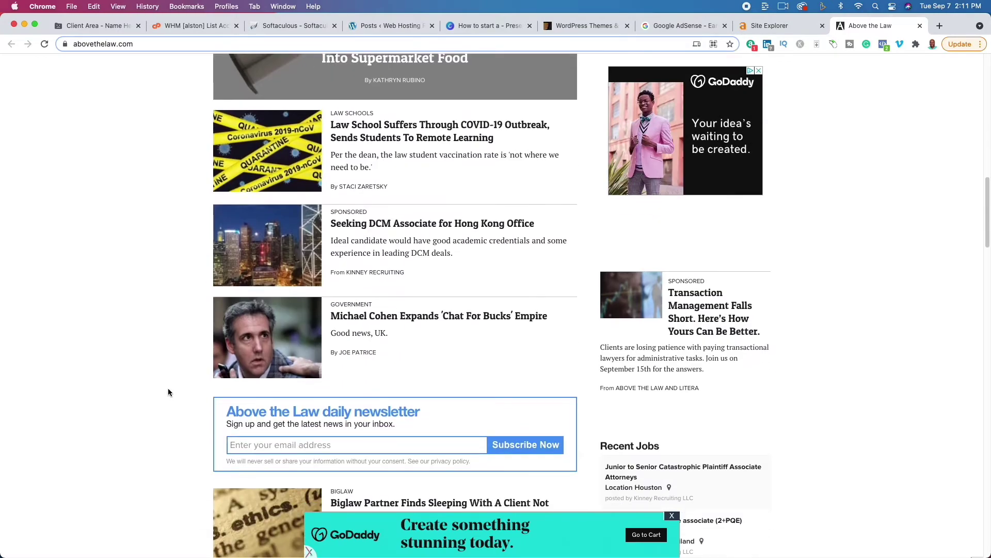
{"action": "scroll", "coordinate": [168, 393], "scroll_direction": "down", "scroll_amount": 10}
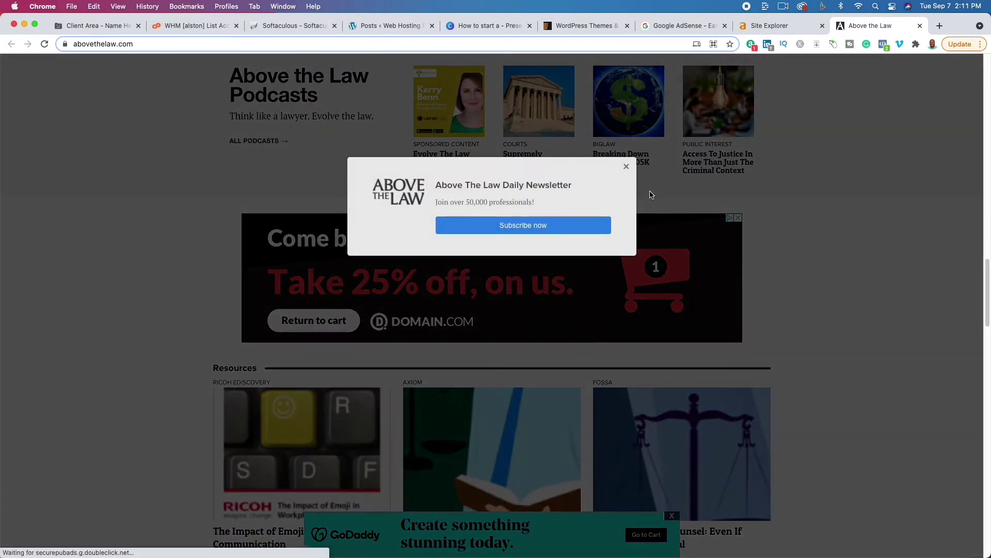
{"action": "left_click", "coordinate": [626, 165]}
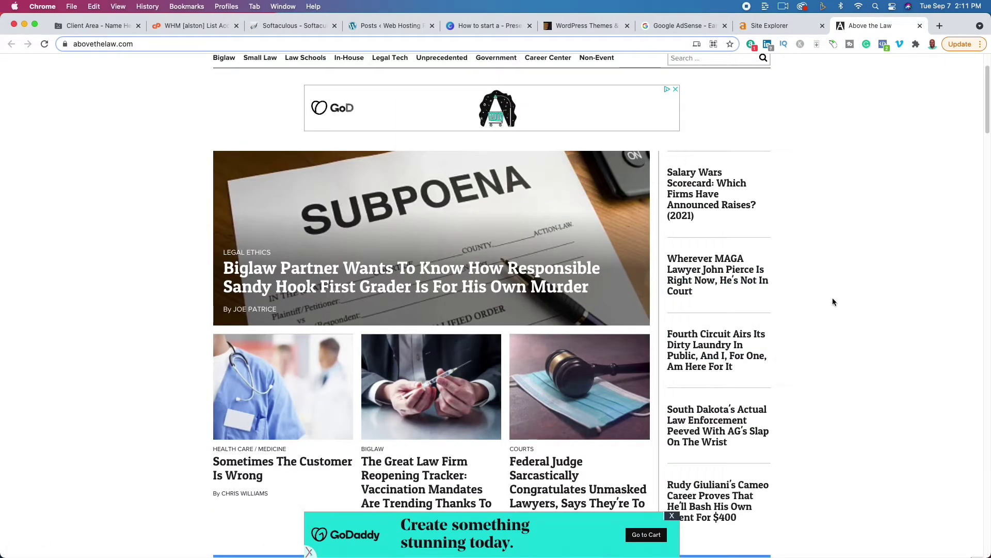
{"action": "left_click", "coordinate": [207, 44]}
{"action": "key", "text": "super+c"}
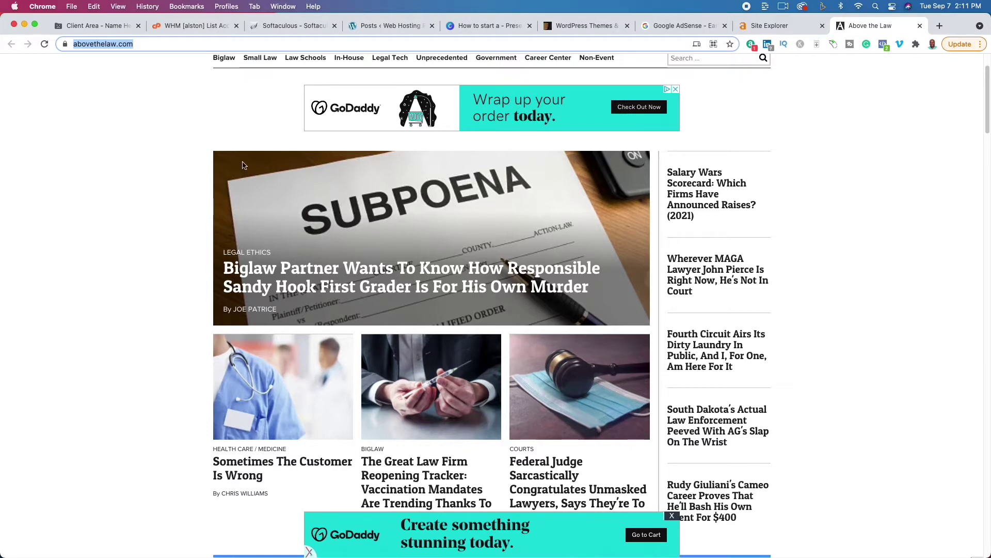
{"action": "key", "text": "ctrl+shift+Tab"}
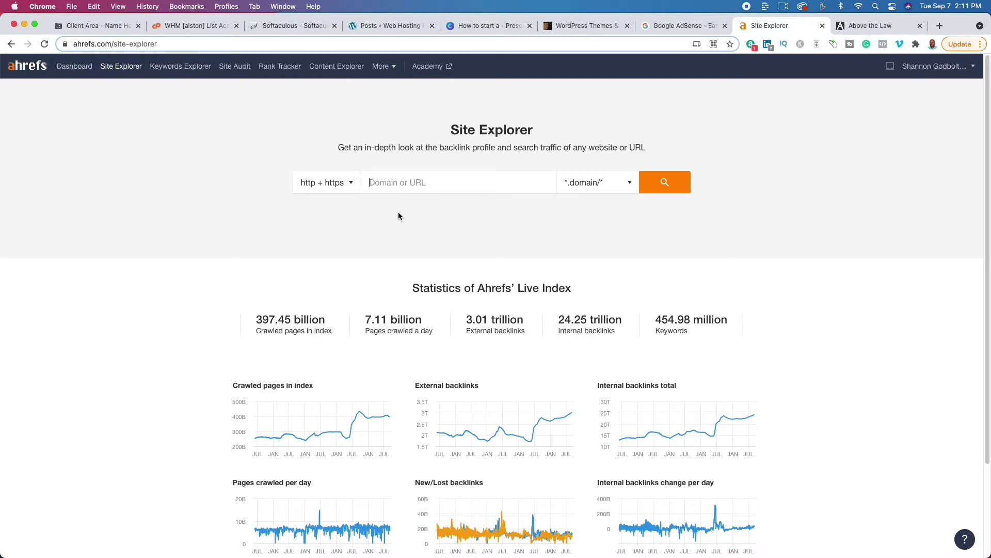
Step: Analyze abovethelaw.com in Site Explorer and open its Organic Keywords report (154,037 US keywords)
{"action": "key", "text": "super+v"}
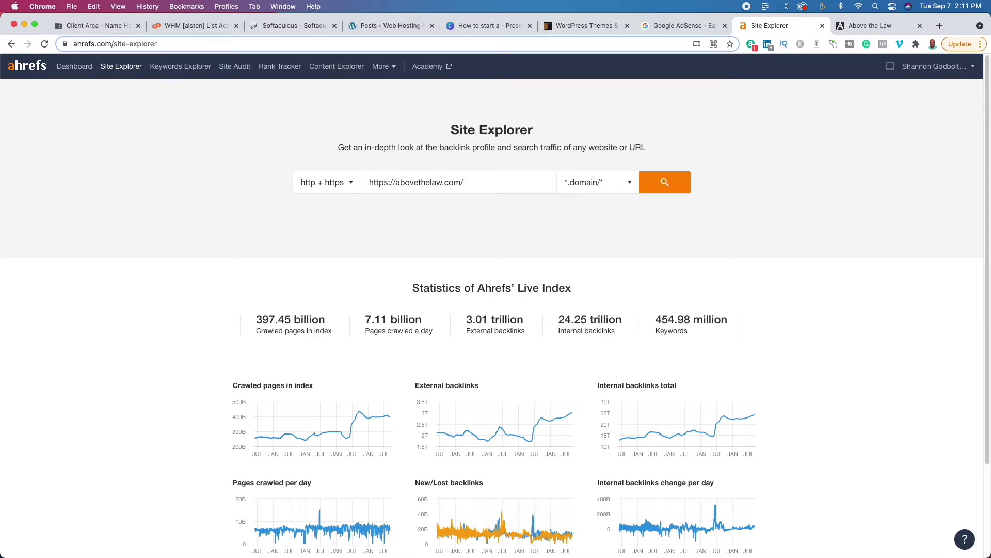
{"action": "key", "text": "Return"}
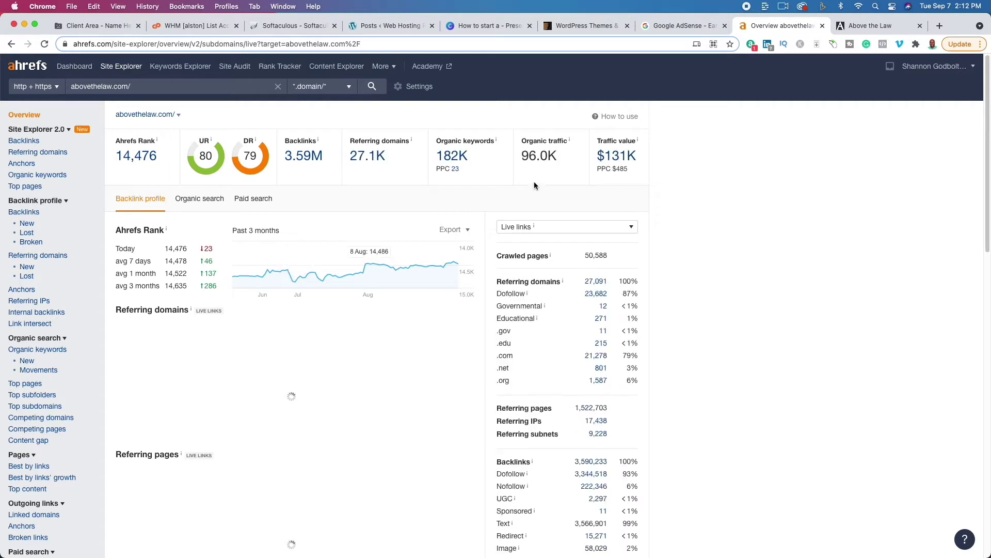
{"action": "left_click", "coordinate": [457, 158]}
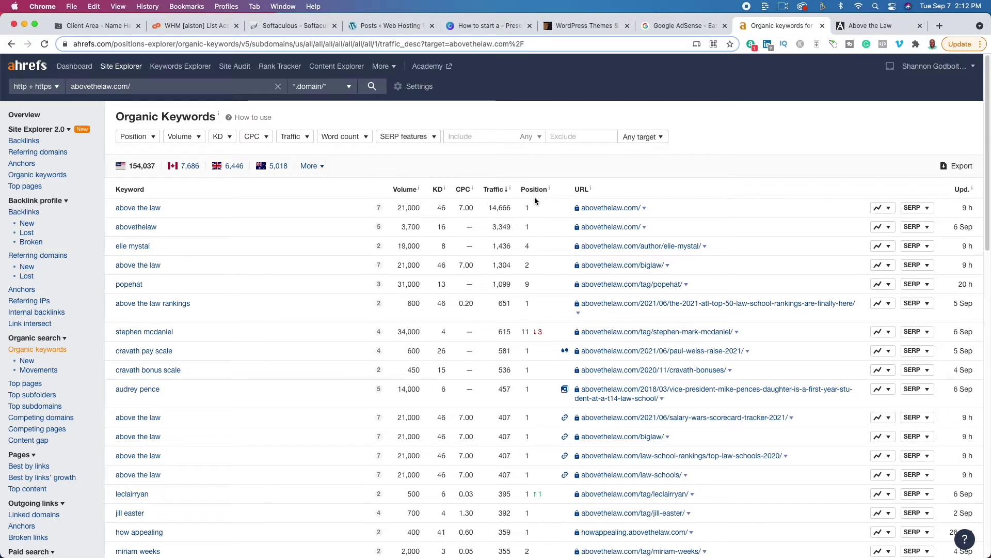
Step: Filter abovethelaw.com's organic keywords to KD 5 or below, then return to the Canva Steps slide
{"action": "left_click", "coordinate": [219, 136]}
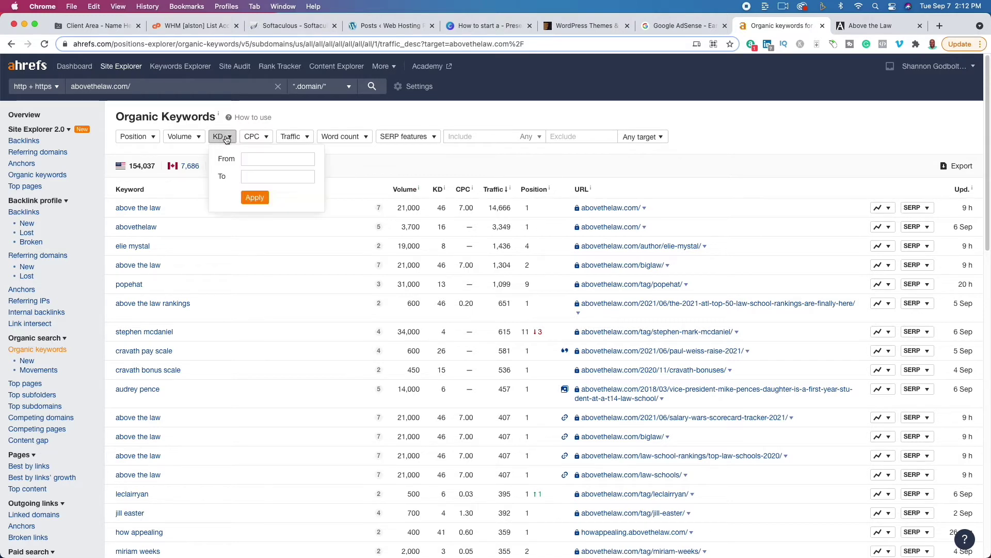
{"action": "left_click", "coordinate": [273, 177]}
{"action": "type", "text": "5"}
{"action": "key", "text": "Return"}
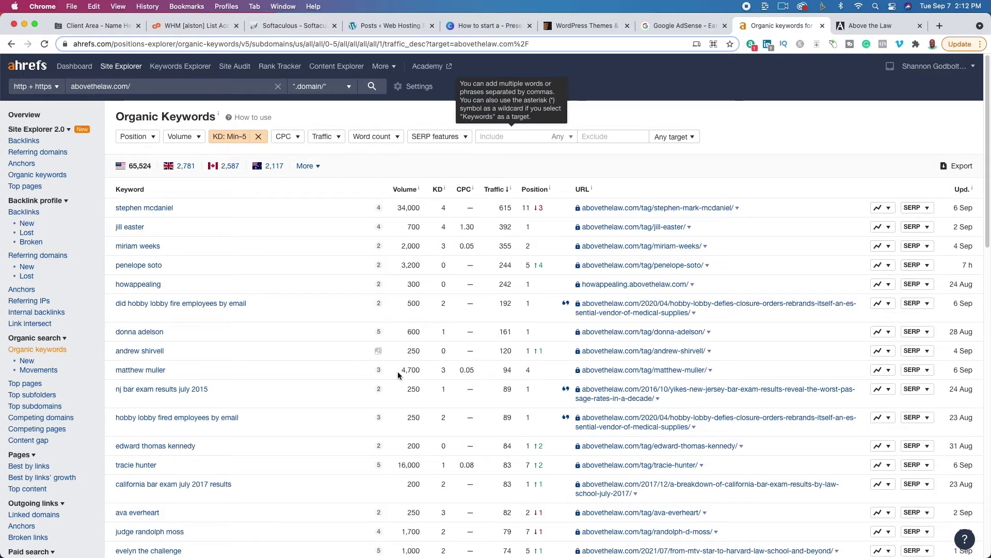
{"action": "scroll", "coordinate": [346, 315], "scroll_direction": "down", "scroll_amount": 4}
{"action": "scroll", "coordinate": [345, 315], "scroll_direction": "up", "scroll_amount": 4}
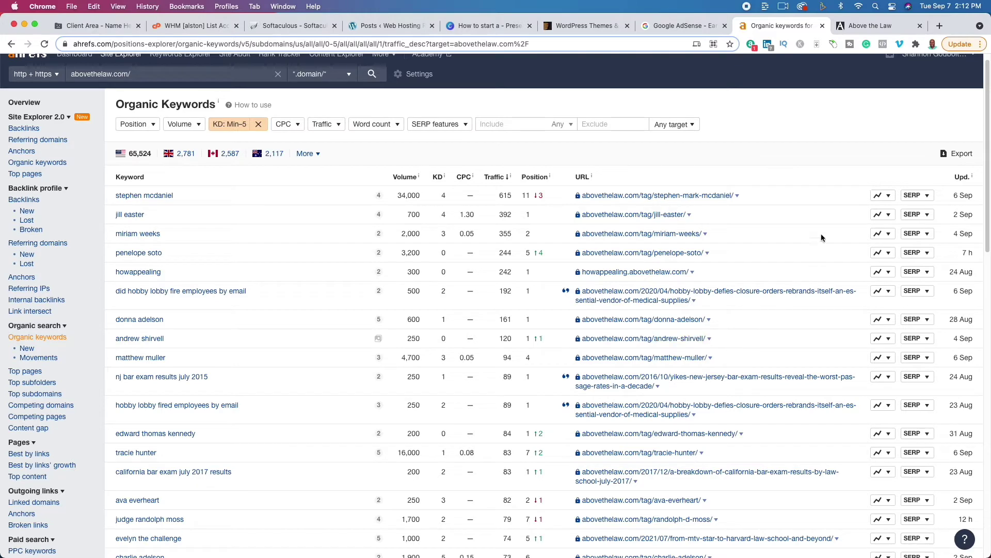
{"action": "left_click", "coordinate": [496, 24]}
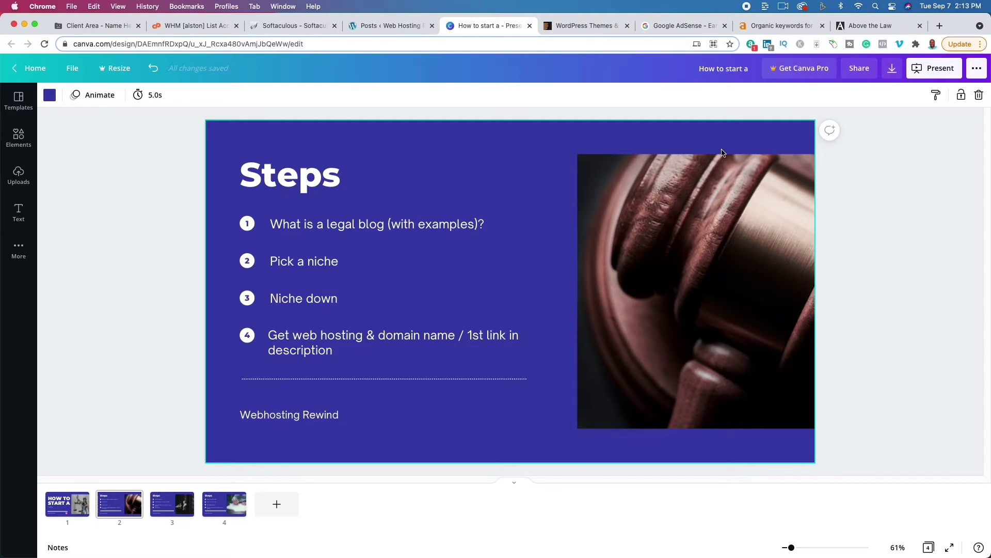
{"action": "left_click", "coordinate": [870, 29]}
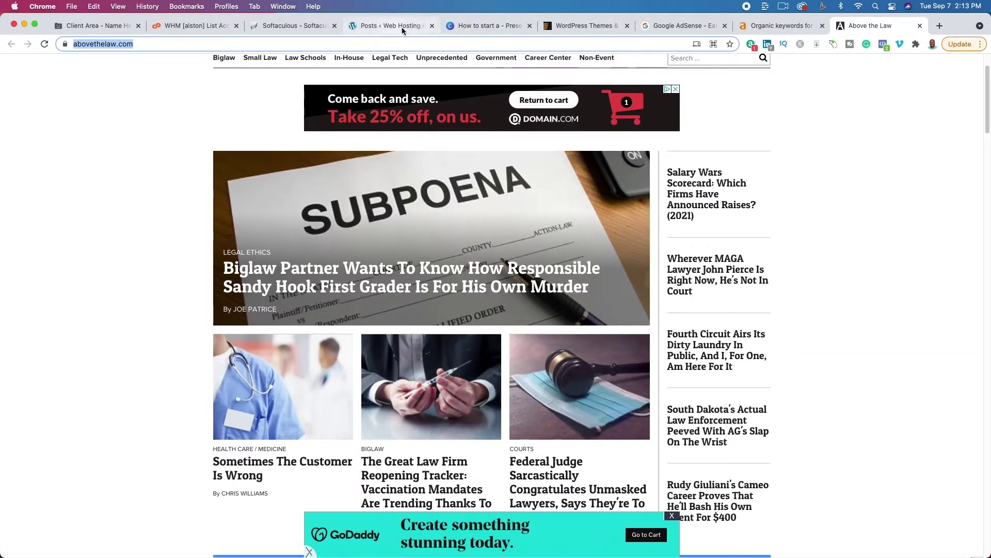
{"action": "left_click", "coordinate": [517, 23]}
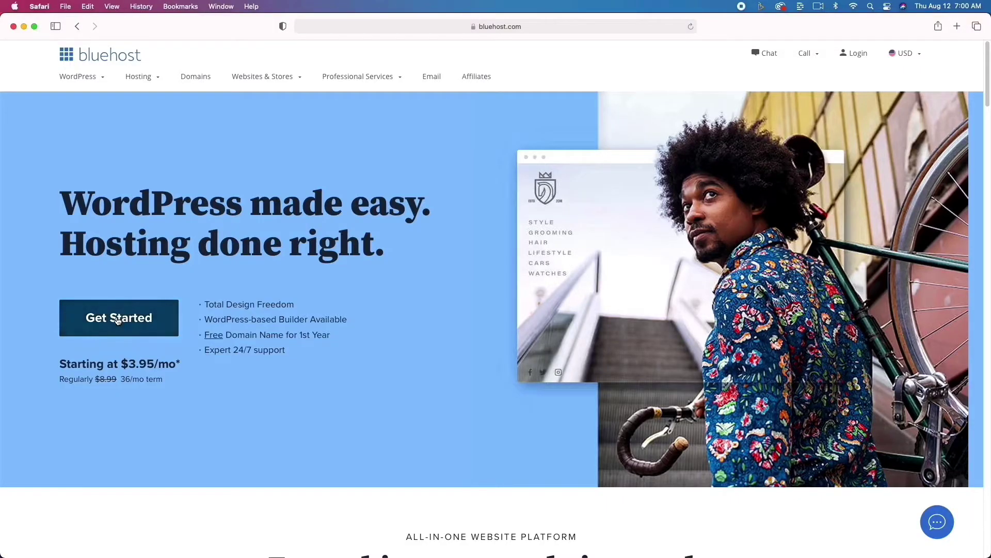
{"action": "left_click", "coordinate": [116, 321]}
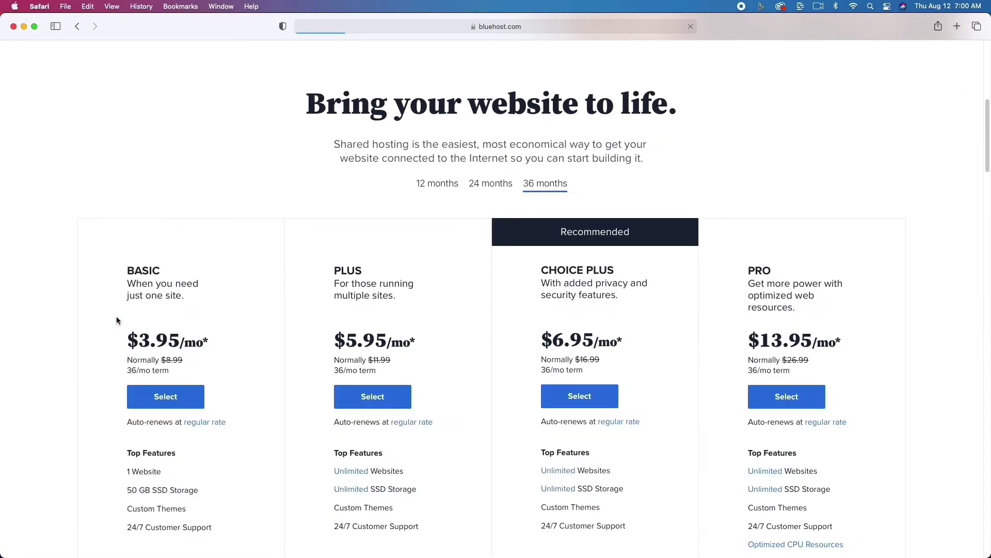
Step: Select the BASIC hosting plan
{"action": "scroll", "coordinate": [116, 320], "scroll_direction": "down", "scroll_amount": 2}
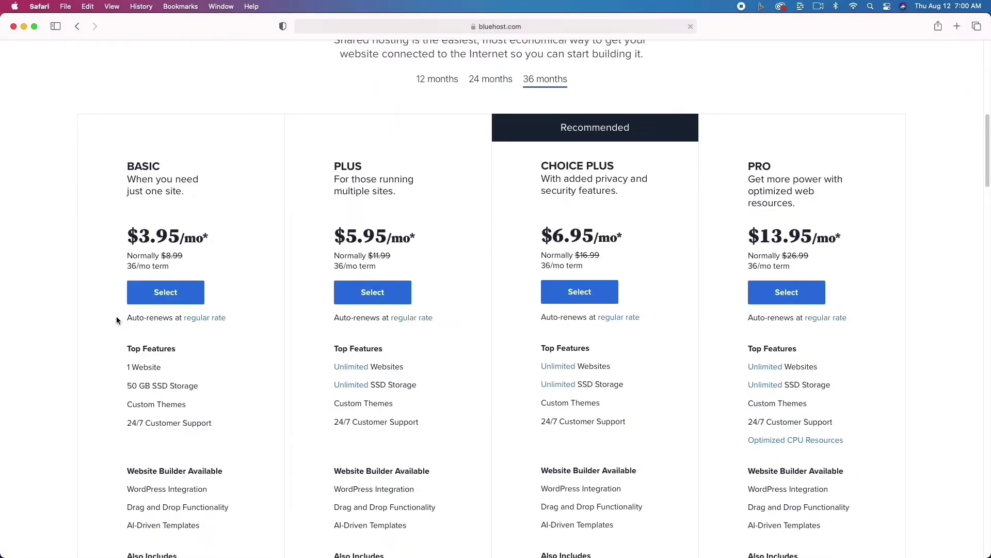
{"action": "scroll", "coordinate": [117, 321], "scroll_direction": "down", "scroll_amount": 4}
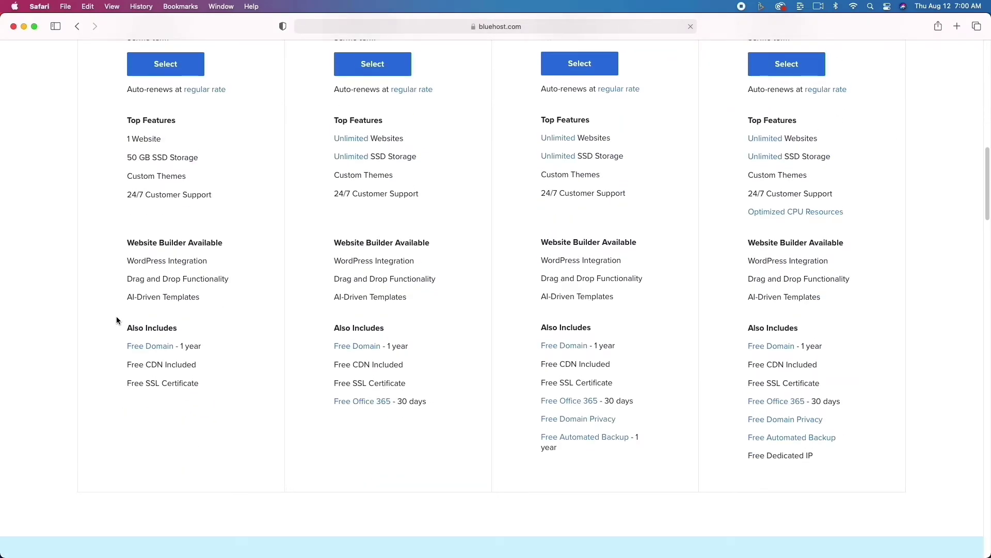
{"action": "scroll", "coordinate": [116, 320], "scroll_direction": "up", "scroll_amount": 4}
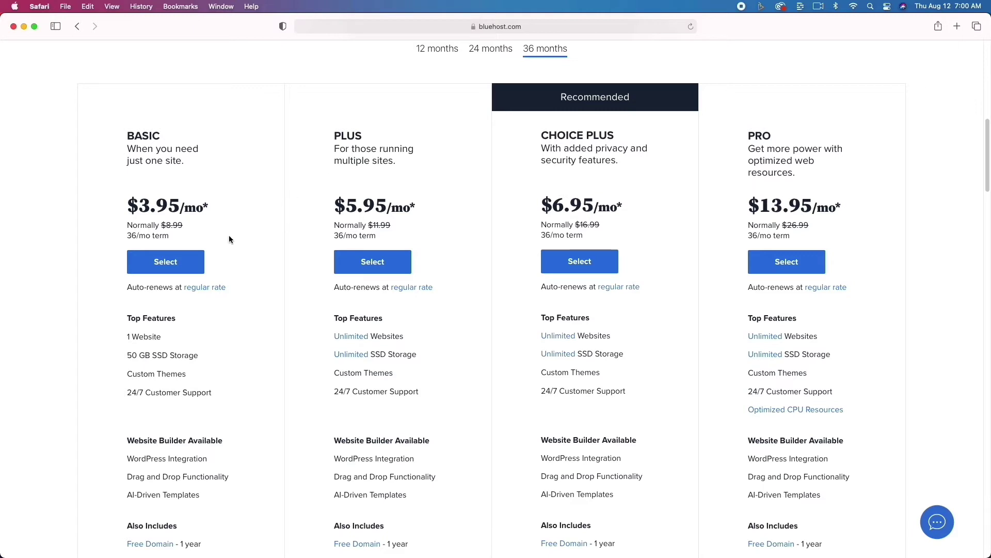
{"action": "left_click", "coordinate": [184, 260]}
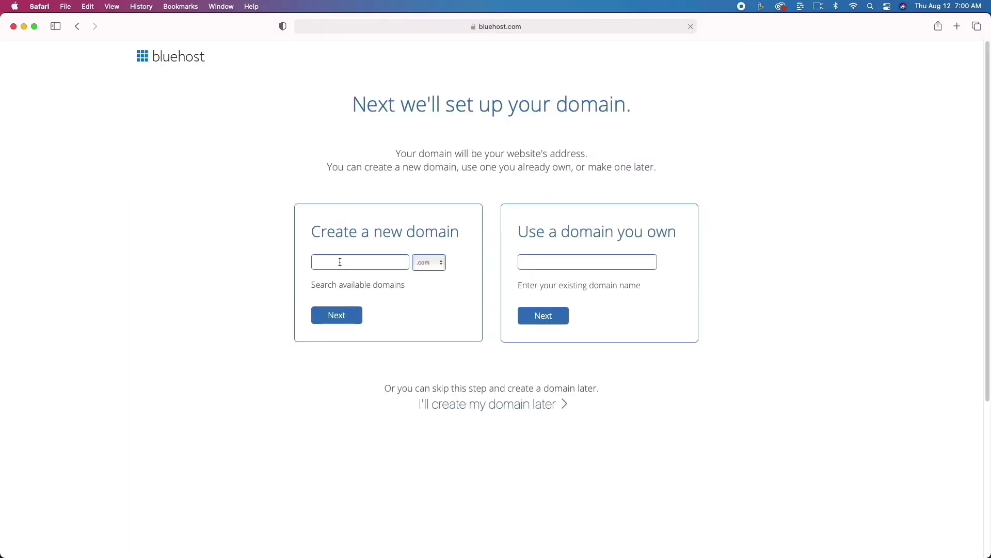
Step: Try webhostingreview.com, find it unavailable, and submit webhostingrewinds.com as the new domain instead
{"action": "left_click", "coordinate": [340, 262]}
{"action": "type", "text": "webhostingreview"}
{"action": "left_click", "coordinate": [357, 316]}
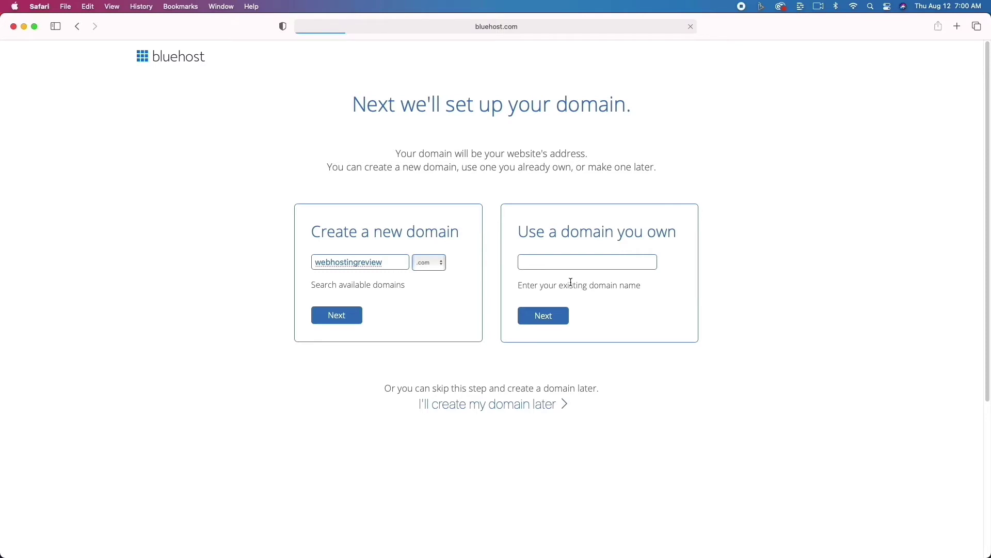
{"action": "scroll", "coordinate": [483, 293], "scroll_direction": "down", "scroll_amount": 3}
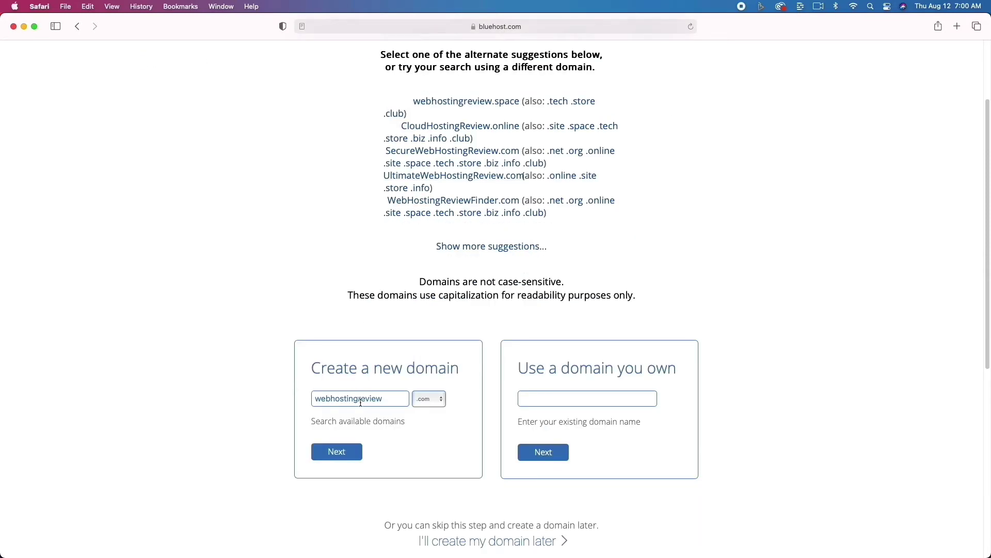
{"action": "left_click_drag", "start_coordinate": [367, 400], "coordinate": [399, 401]}
{"action": "type", "text": "winds"}
{"action": "left_click", "coordinate": [356, 447]}
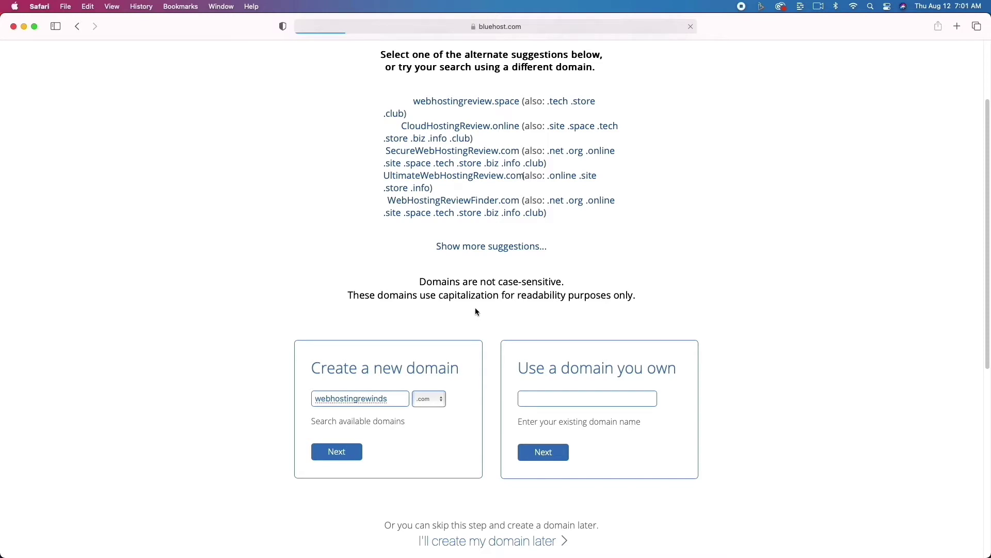
Step: Review the Create your account form for webhostingrewinds.com and submit it to reach password creation
{"action": "scroll", "coordinate": [228, 295], "scroll_direction": "down", "scroll_amount": 5}
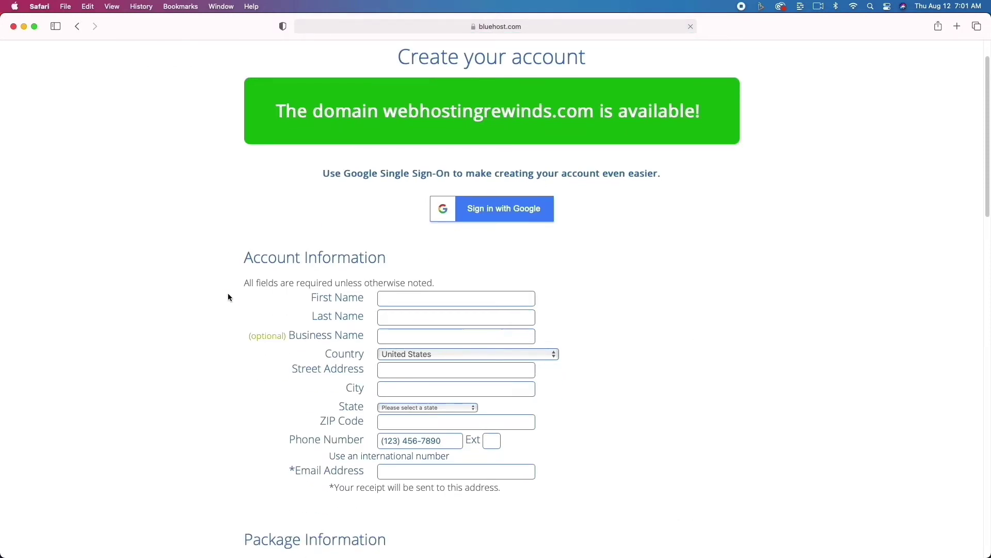
{"action": "scroll", "coordinate": [229, 298], "scroll_direction": "down", "scroll_amount": 1}
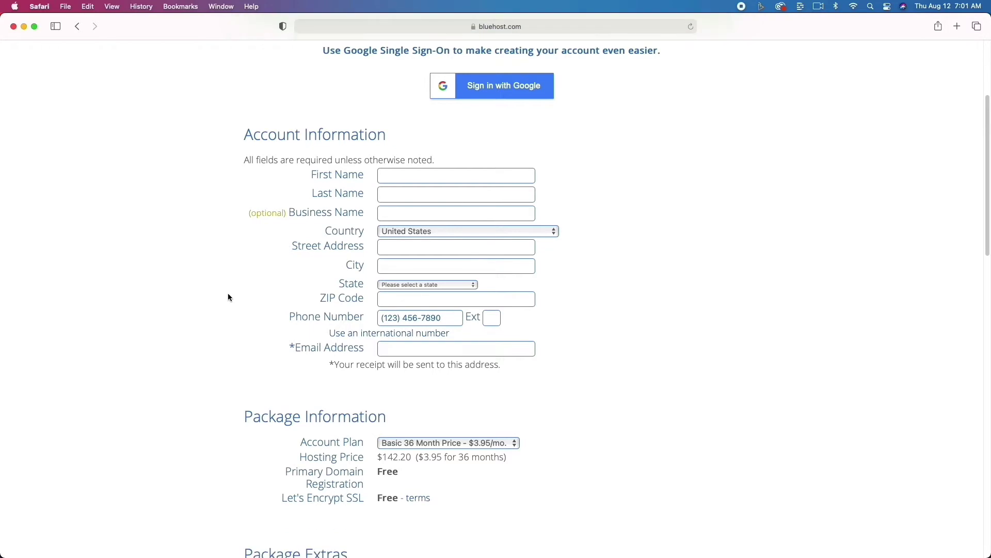
{"action": "scroll", "coordinate": [229, 297], "scroll_direction": "down", "scroll_amount": 1}
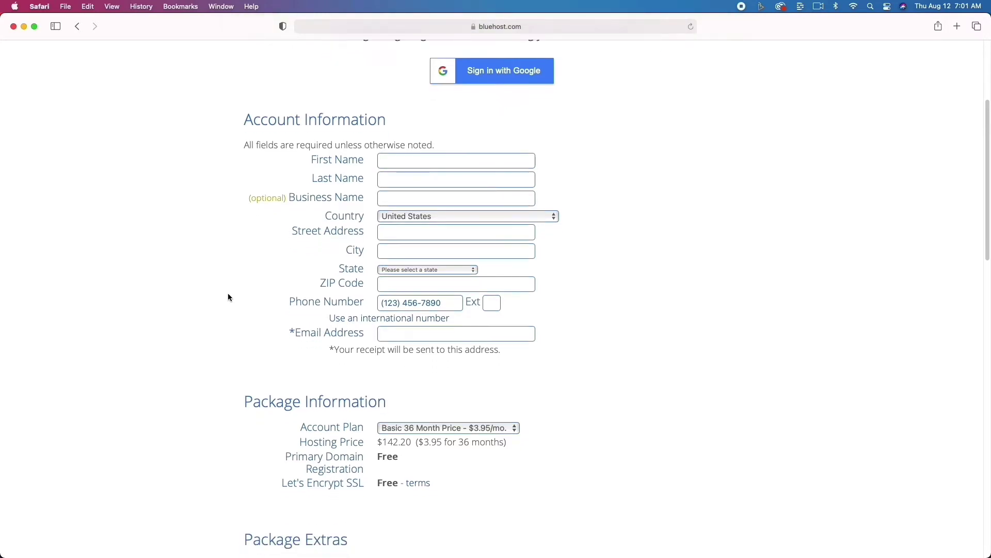
{"action": "scroll", "coordinate": [229, 297], "scroll_direction": "down", "scroll_amount": 5}
{"action": "scroll", "coordinate": [229, 297], "scroll_direction": "down", "scroll_amount": 5}
{"action": "scroll", "coordinate": [229, 297], "scroll_direction": "up", "scroll_amount": 15}
{"action": "scroll", "coordinate": [229, 298], "scroll_direction": "down", "scroll_amount": 5}
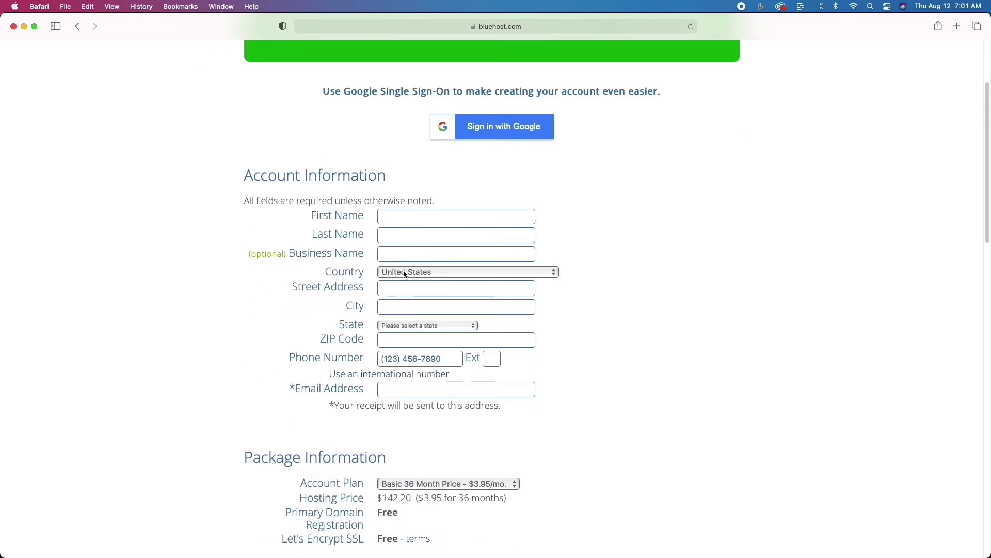
{"action": "scroll", "coordinate": [594, 358], "scroll_direction": "down", "scroll_amount": 10}
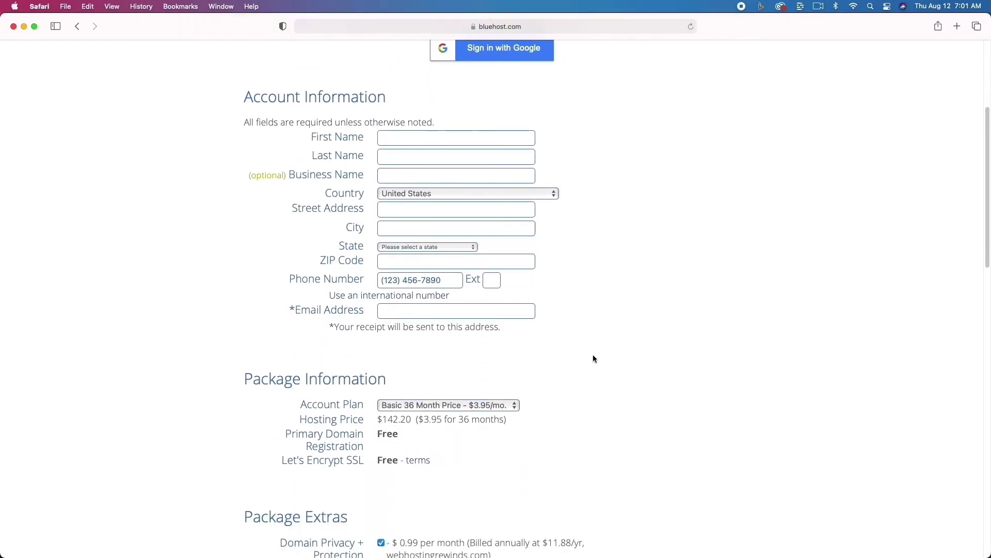
{"action": "scroll", "coordinate": [593, 357], "scroll_direction": "down", "scroll_amount": 5}
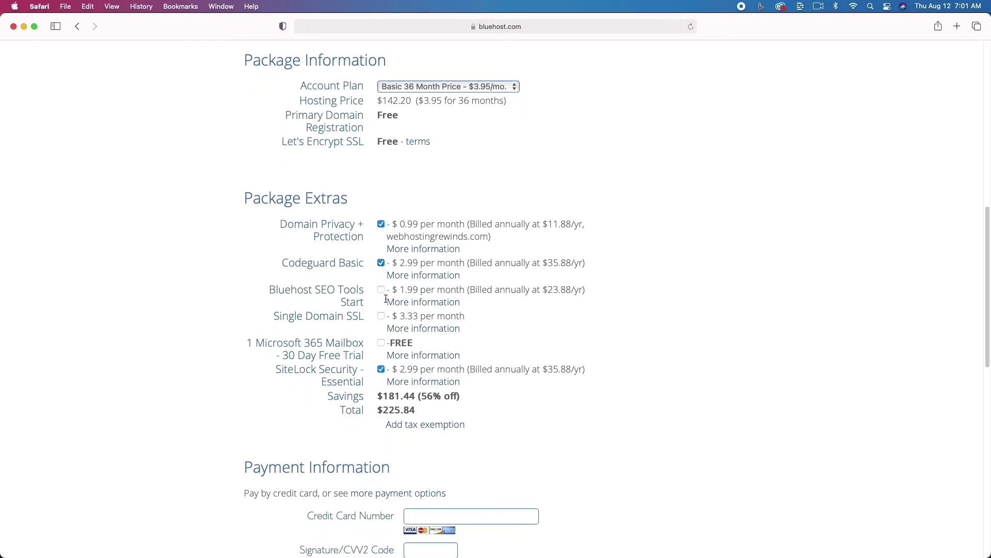
{"action": "scroll", "coordinate": [443, 453], "scroll_direction": "down", "scroll_amount": 5}
{"action": "scroll", "coordinate": [443, 453], "scroll_direction": "down", "scroll_amount": 8}
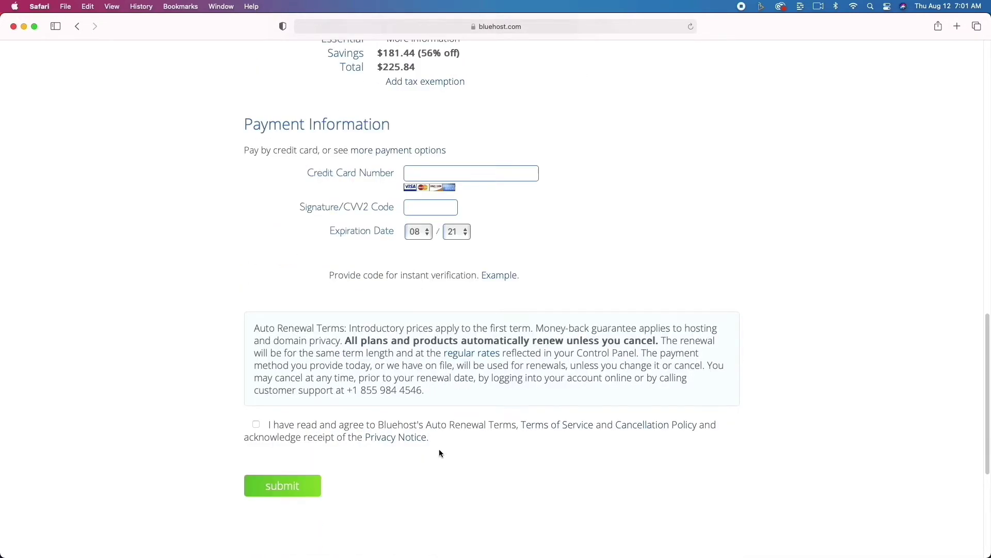
{"action": "scroll", "coordinate": [441, 452], "scroll_direction": "up", "scroll_amount": 20}
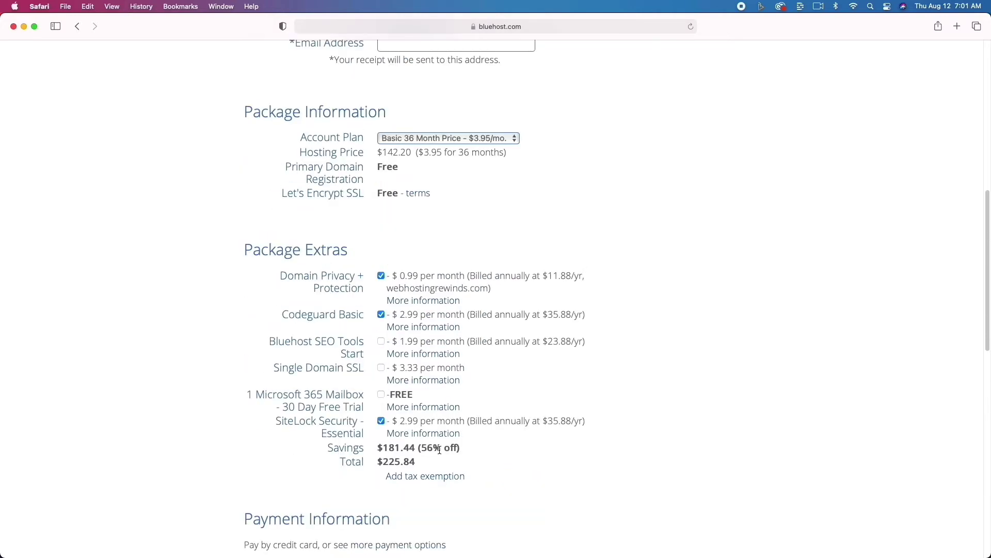
{"action": "scroll", "coordinate": [439, 445], "scroll_direction": "up", "scroll_amount": 2}
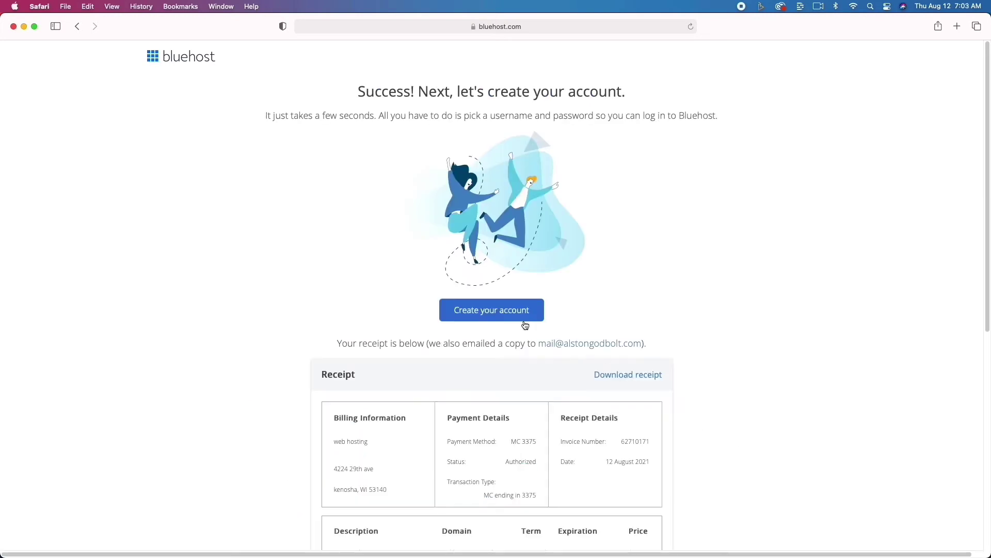
{"action": "left_click", "coordinate": [524, 321]}
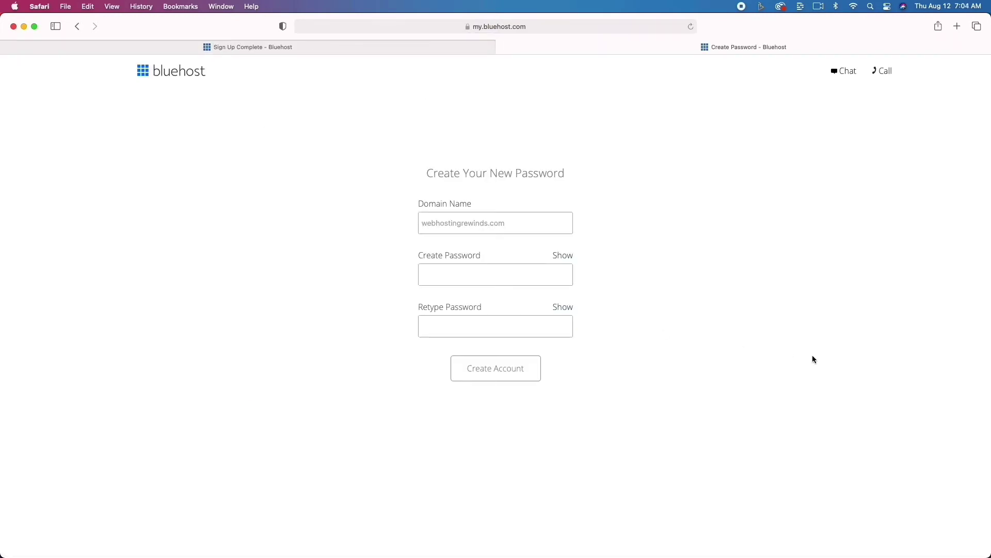
Step: Enter and confirm the account password, accept the terms, and create the account
{"action": "left_click", "coordinate": [497, 281]}
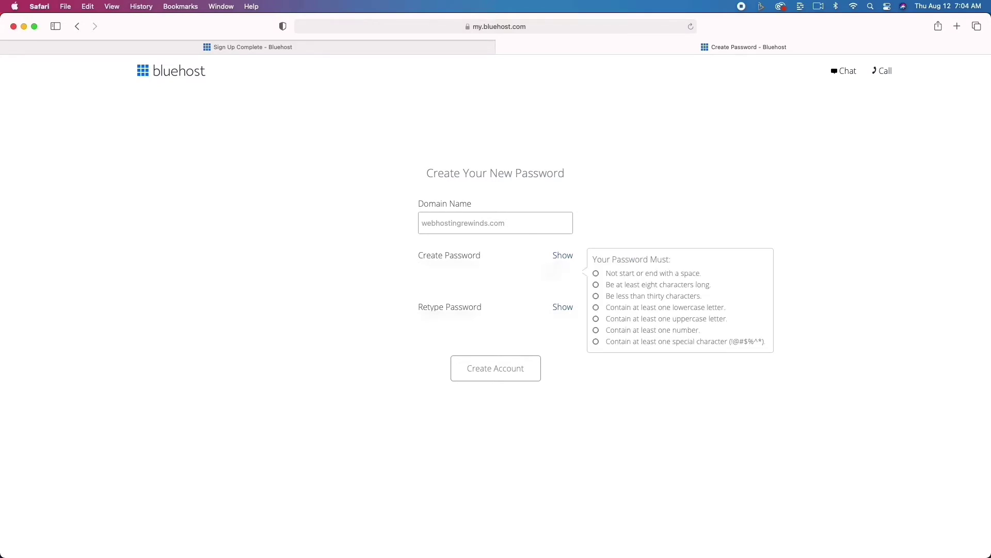
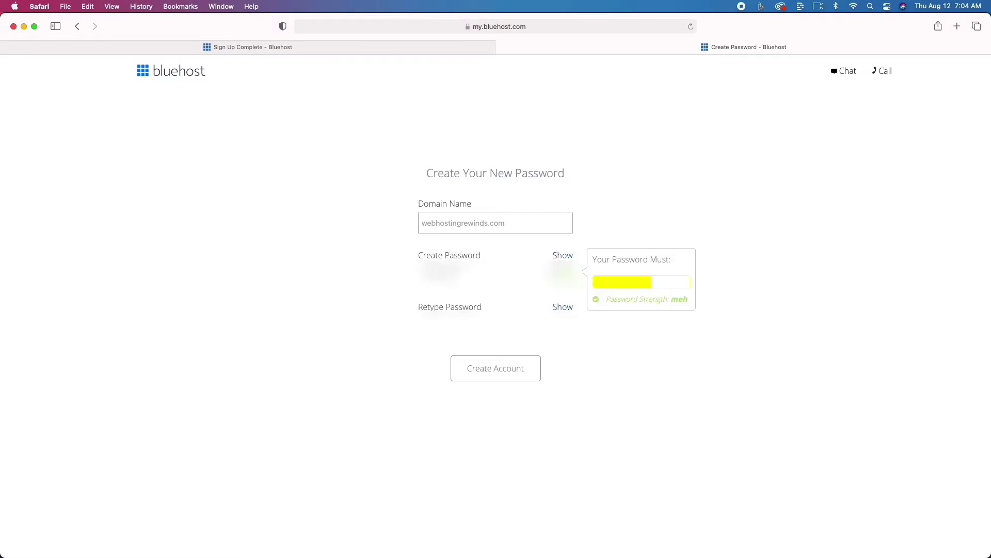
{"action": "key", "text": "Tab"}
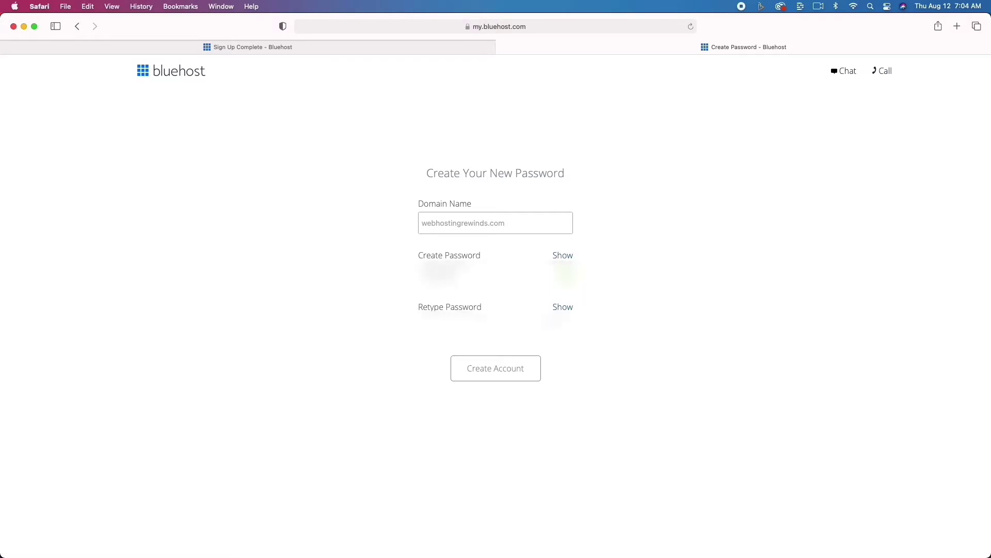
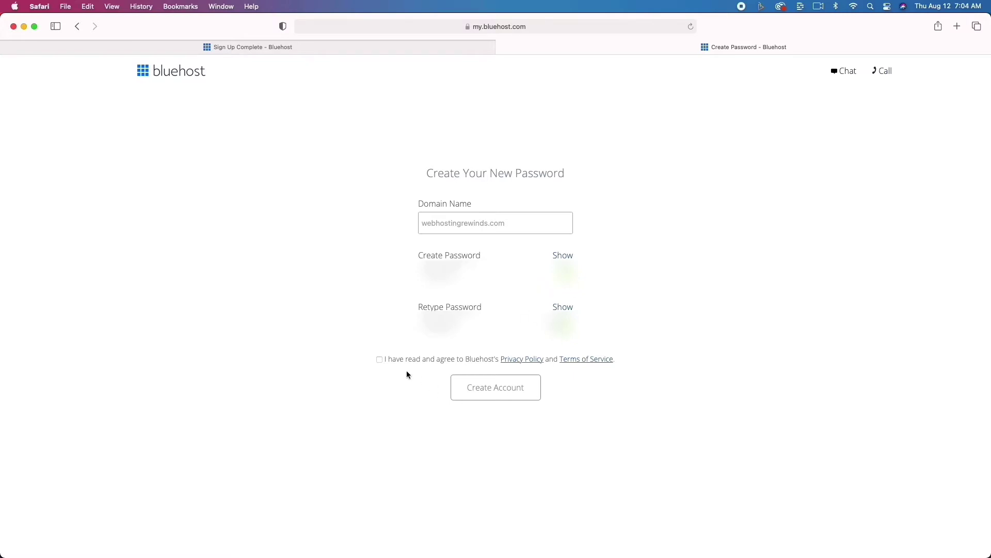
{"action": "left_click", "coordinate": [380, 360]}
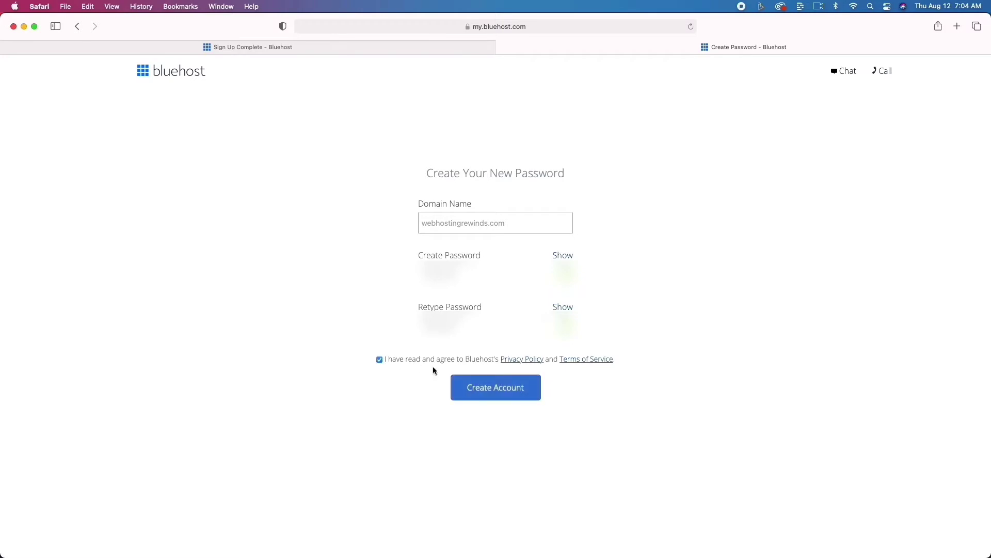
{"action": "left_click", "coordinate": [496, 399]}
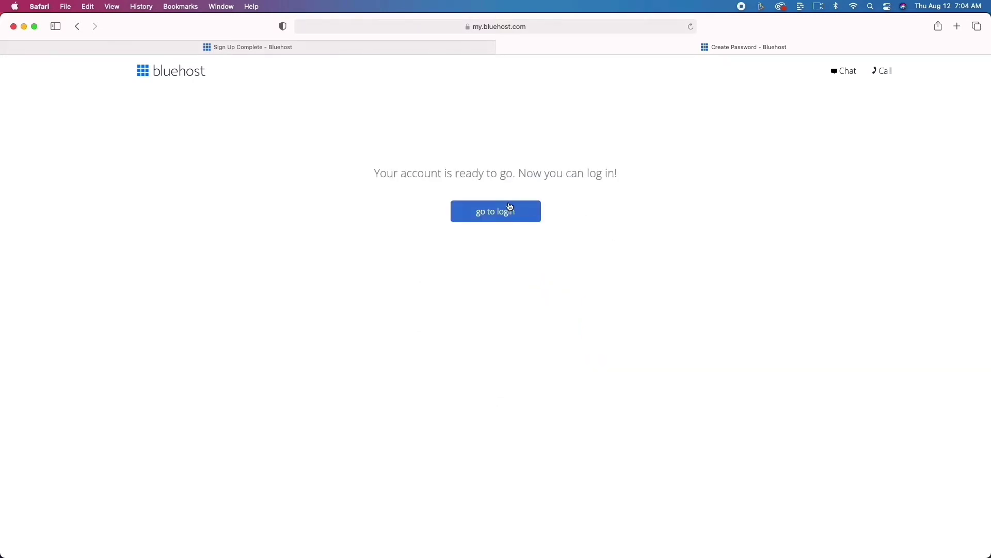
Step: Log in to the new webhostingrewinds.com account, declining the browser's password saving
{"action": "left_click", "coordinate": [498, 212]}
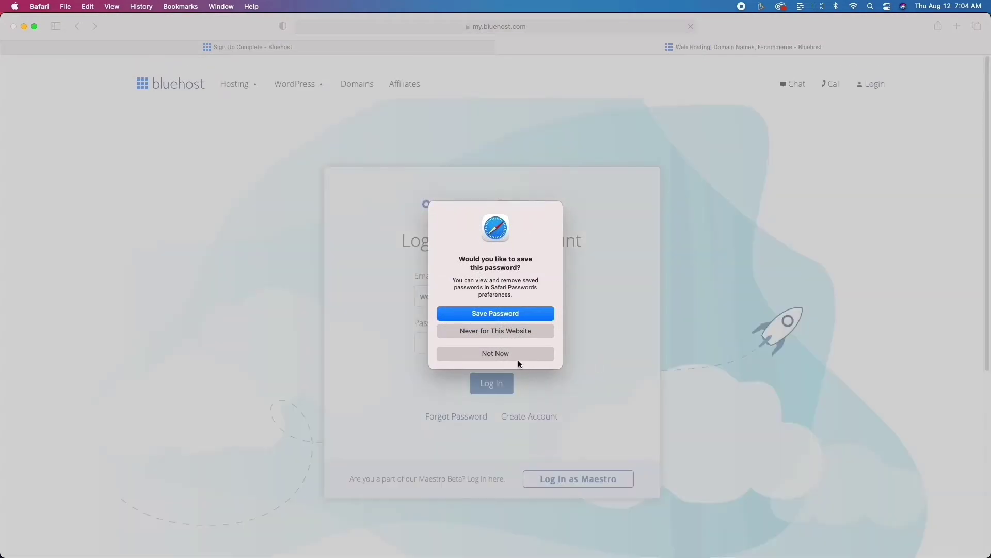
{"action": "left_click", "coordinate": [510, 353]}
{"action": "left_click", "coordinate": [505, 341]}
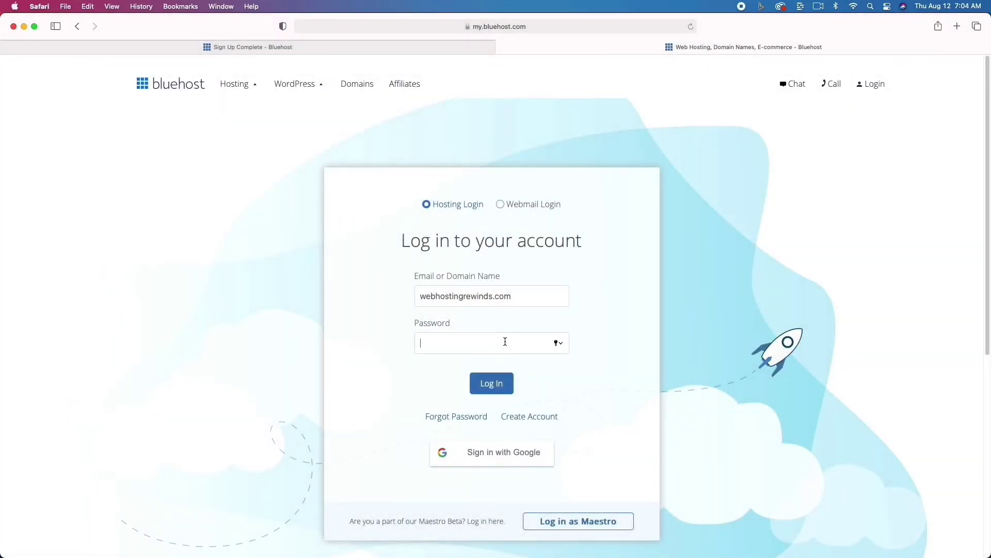
{"action": "type", "text": "•••••••••"}
{"action": "left_click", "coordinate": [499, 387]}
{"action": "left_click", "coordinate": [531, 355]}
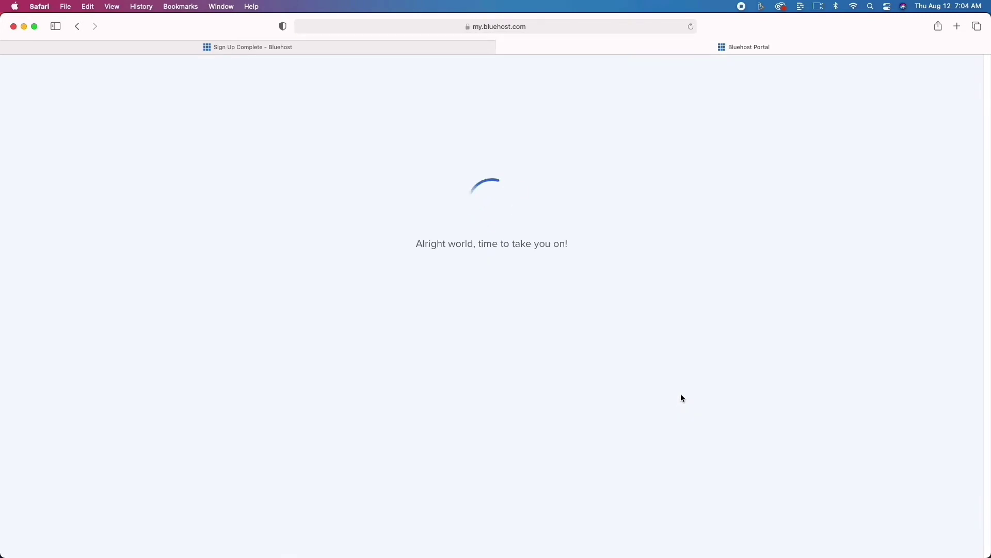
Step: Choose no help needed and skip the site kind and comfort questions
{"action": "left_click", "coordinate": [501, 427]}
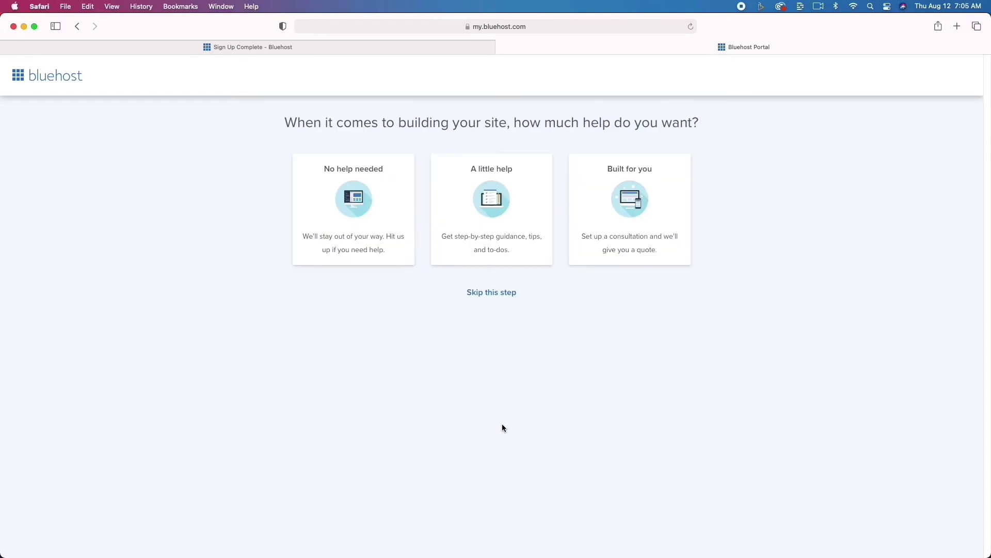
{"action": "left_click", "coordinate": [352, 207]}
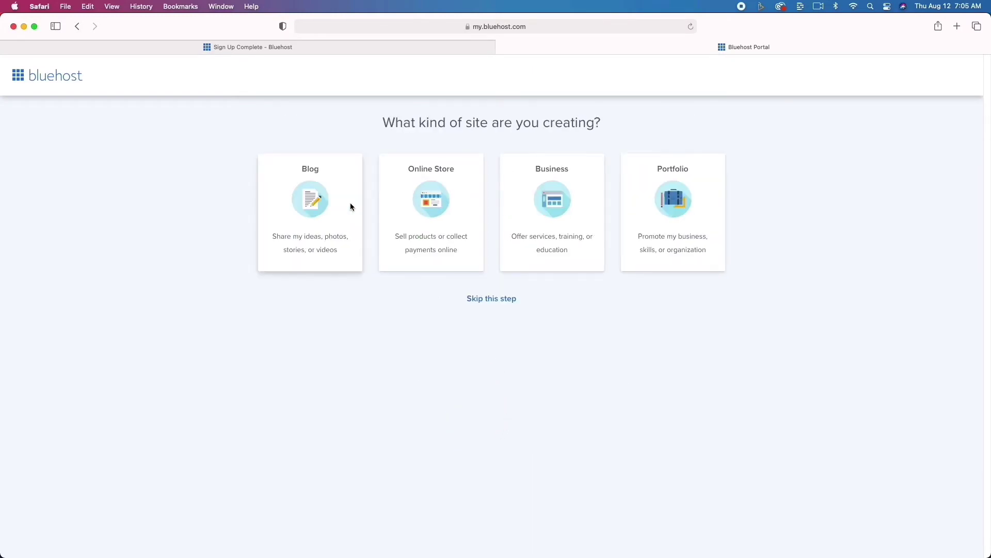
{"action": "left_click", "coordinate": [487, 299]}
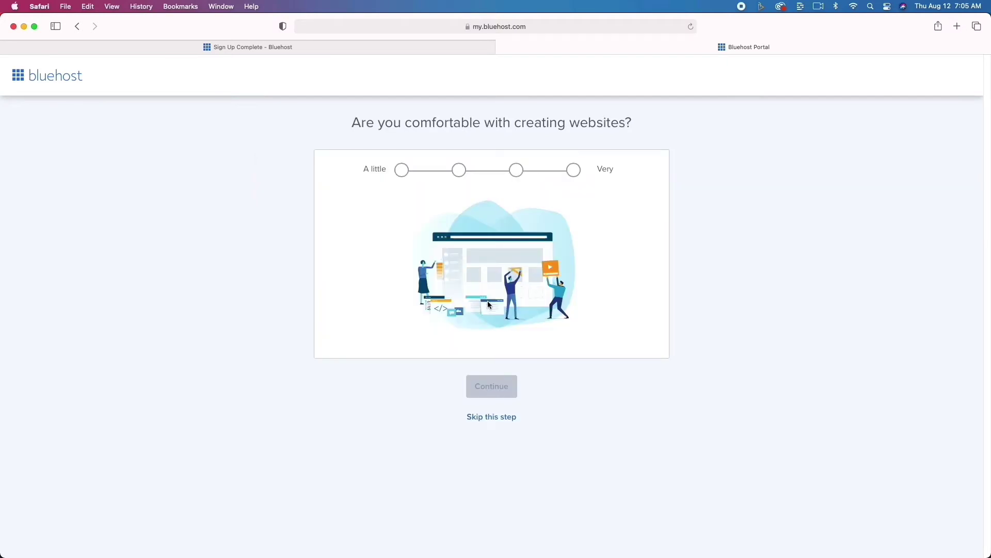
{"action": "left_click", "coordinate": [505, 418]}
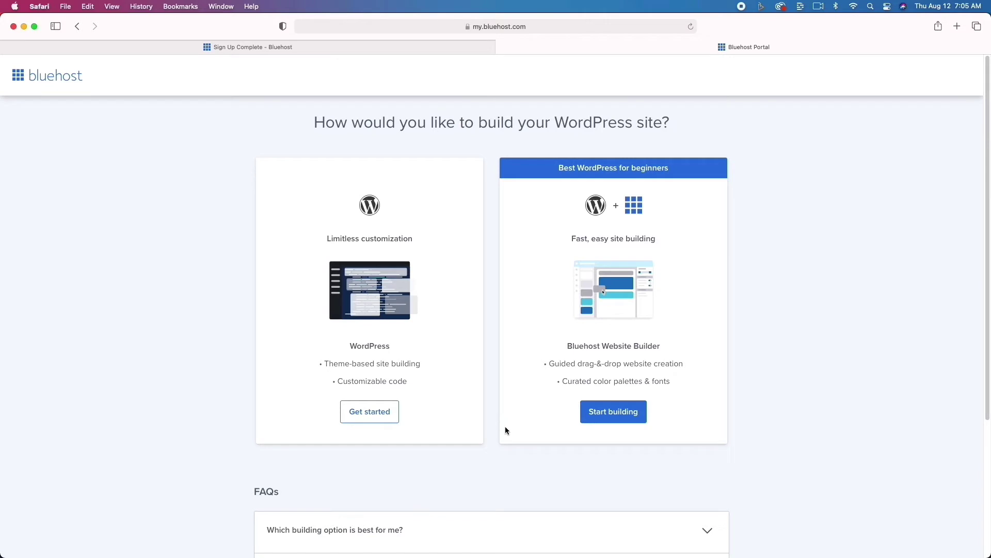
Step: Choose to build with WordPress and skip the goals and site name steps
{"action": "scroll", "coordinate": [481, 459], "scroll_direction": "down", "scroll_amount": 2}
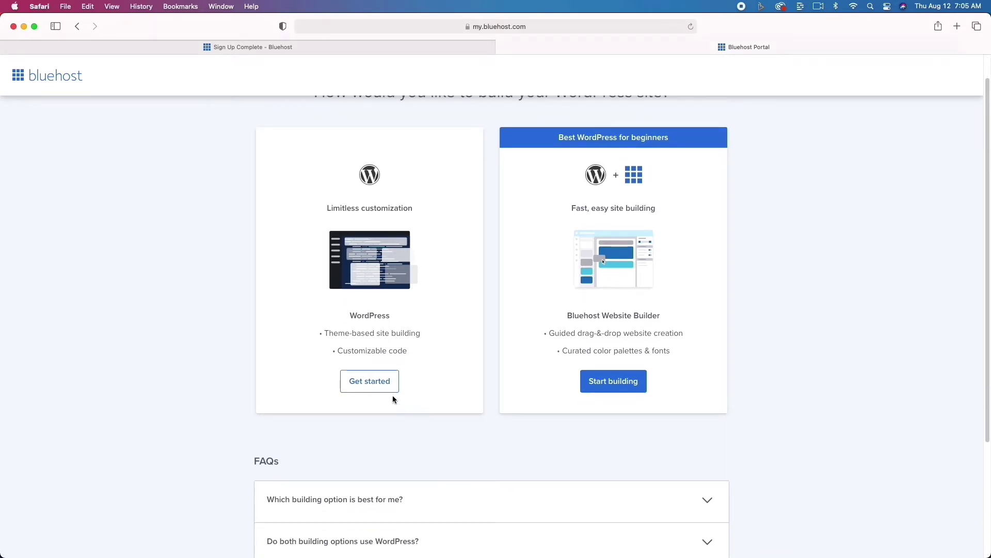
{"action": "left_click", "coordinate": [374, 382]}
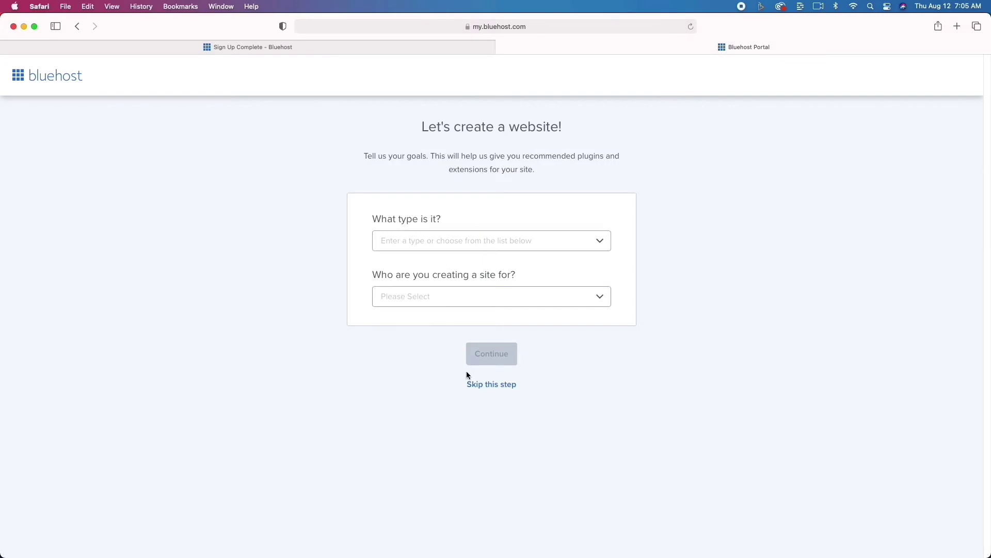
{"action": "left_click", "coordinate": [504, 384]}
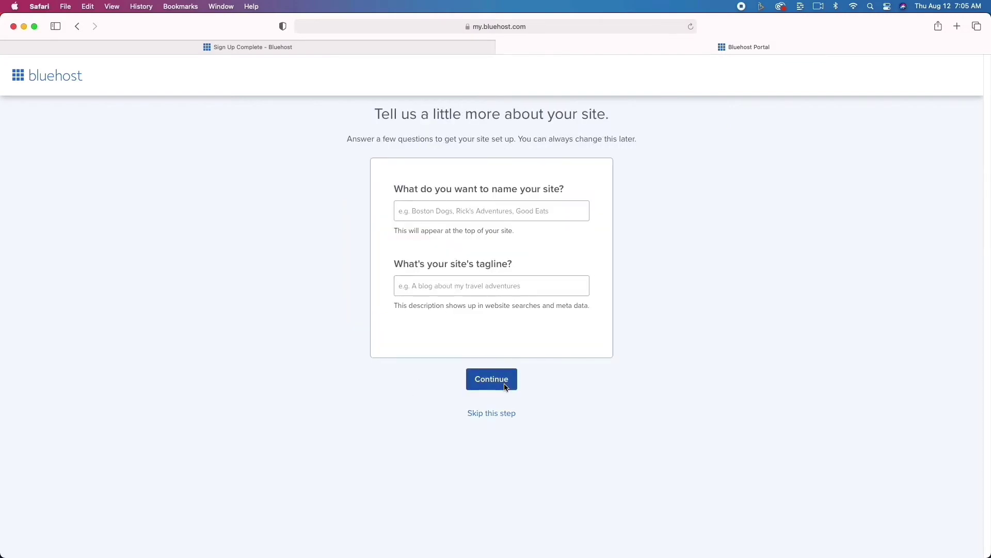
{"action": "left_click", "coordinate": [498, 413]}
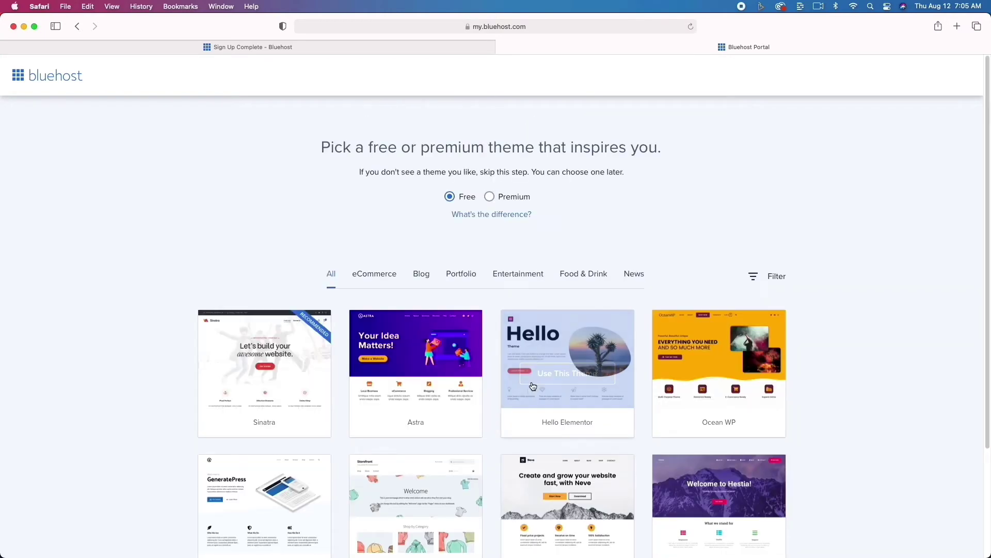
Step: Pick the Sinatra theme and wait for the Bluehost Welcome dashboard to load
{"action": "scroll", "coordinate": [441, 420], "scroll_direction": "down", "scroll_amount": 5}
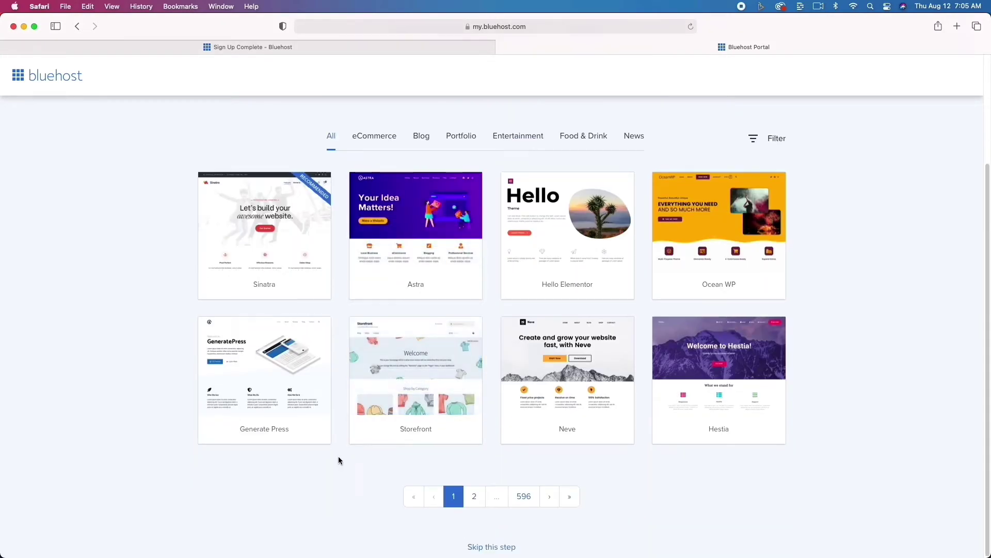
{"action": "left_click", "coordinate": [269, 249]}
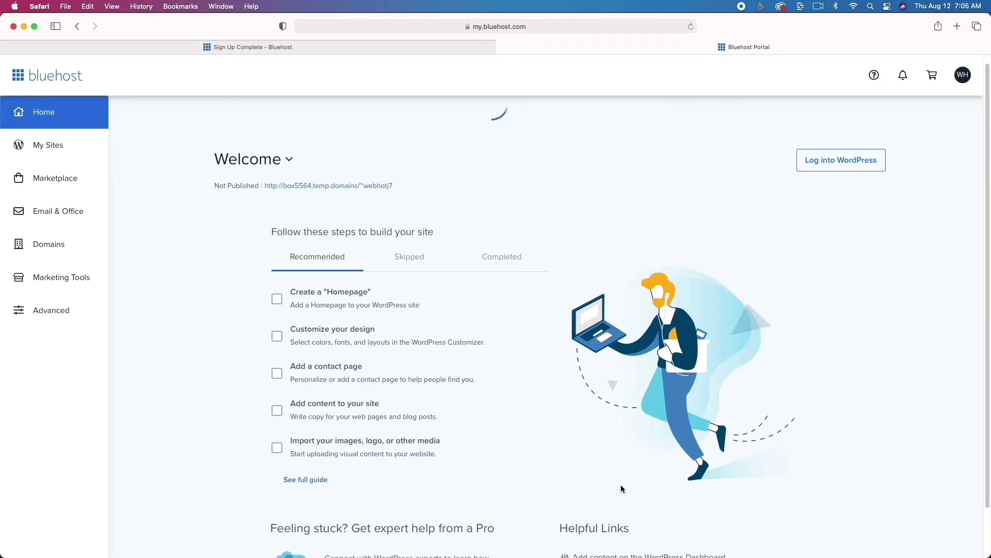
{"action": "scroll", "coordinate": [620, 484], "scroll_direction": "down", "scroll_amount": 2}
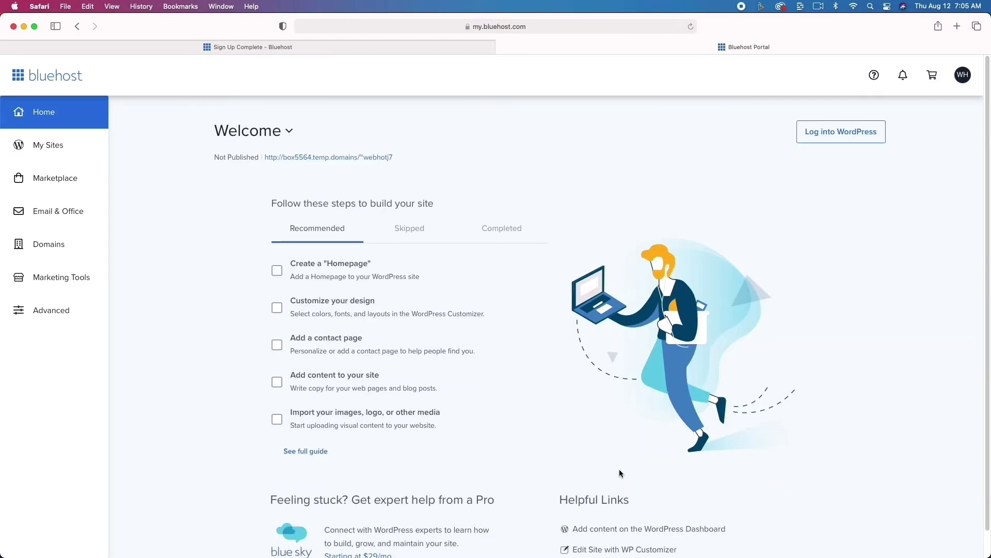
Step: Enter the WordPress admin, preview the live front page, then go to Bluehost > Staging
{"action": "left_click", "coordinate": [855, 129]}
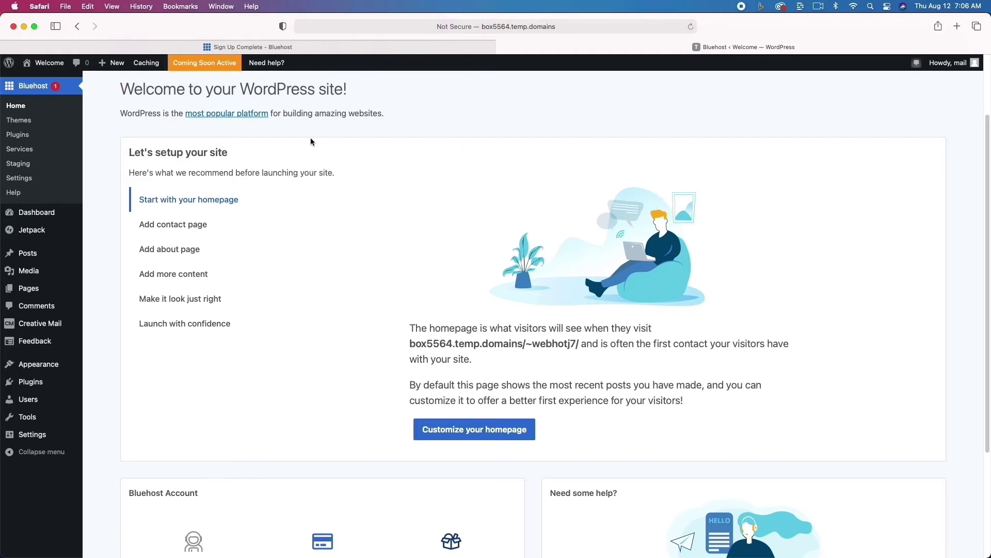
{"action": "left_click", "coordinate": [45, 67]}
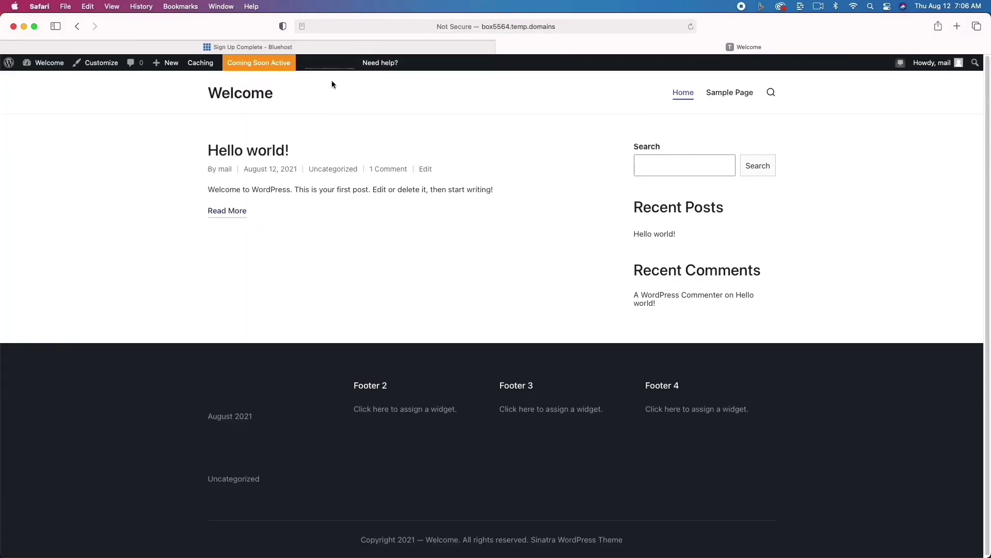
{"action": "left_click", "coordinate": [76, 27]}
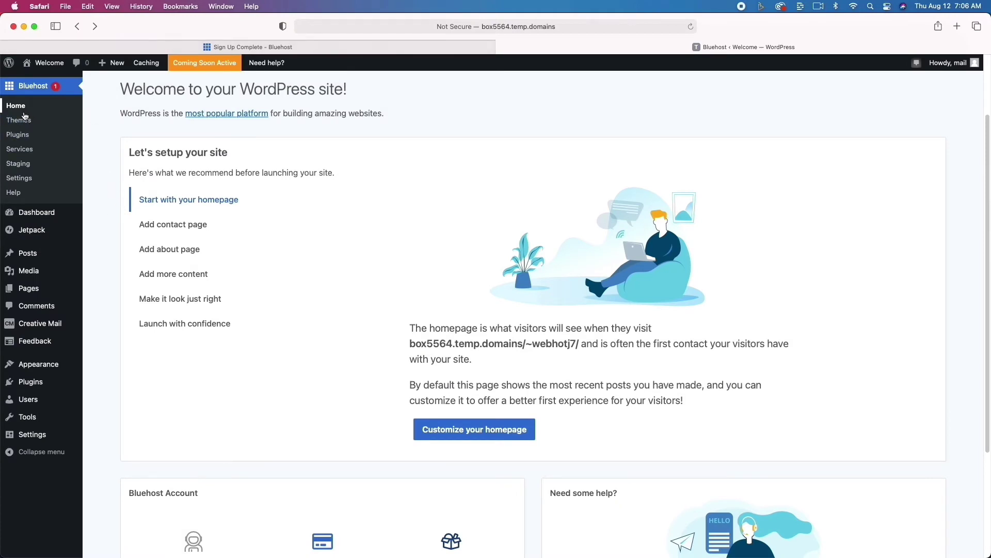
{"action": "left_click", "coordinate": [21, 164]}
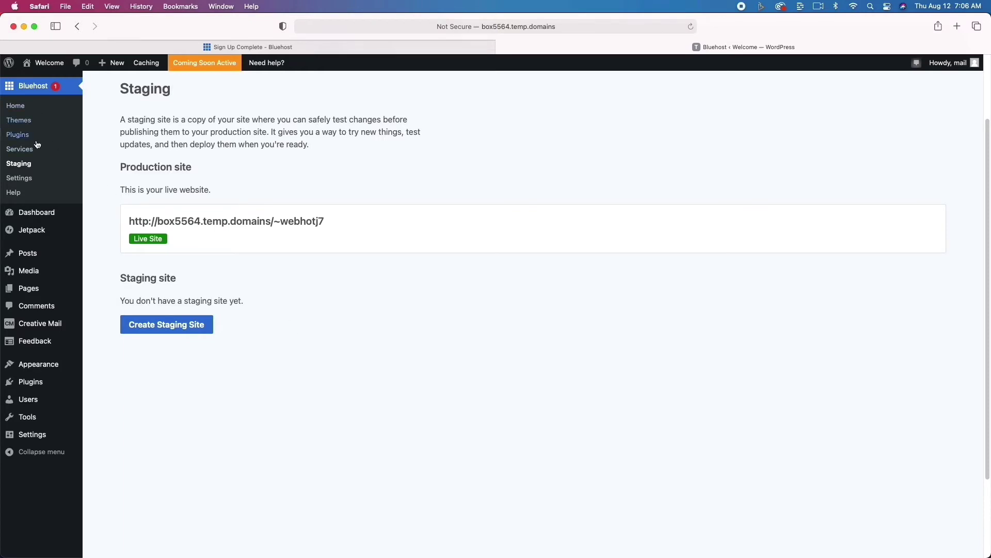
Step: Bulk-deactivate the Bluehost and Creative Mail plugins
{"action": "left_click", "coordinate": [28, 385]}
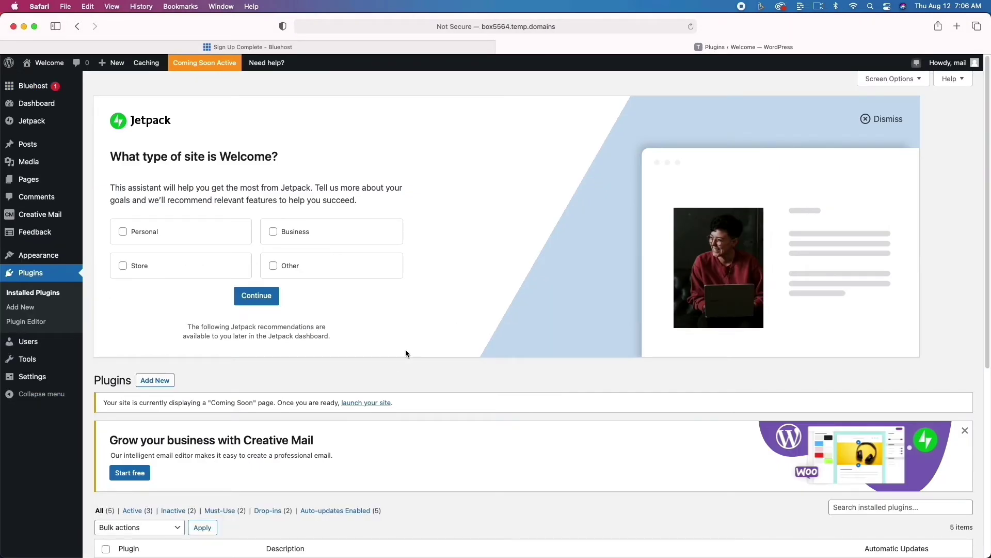
{"action": "scroll", "coordinate": [396, 358], "scroll_direction": "down", "scroll_amount": 10}
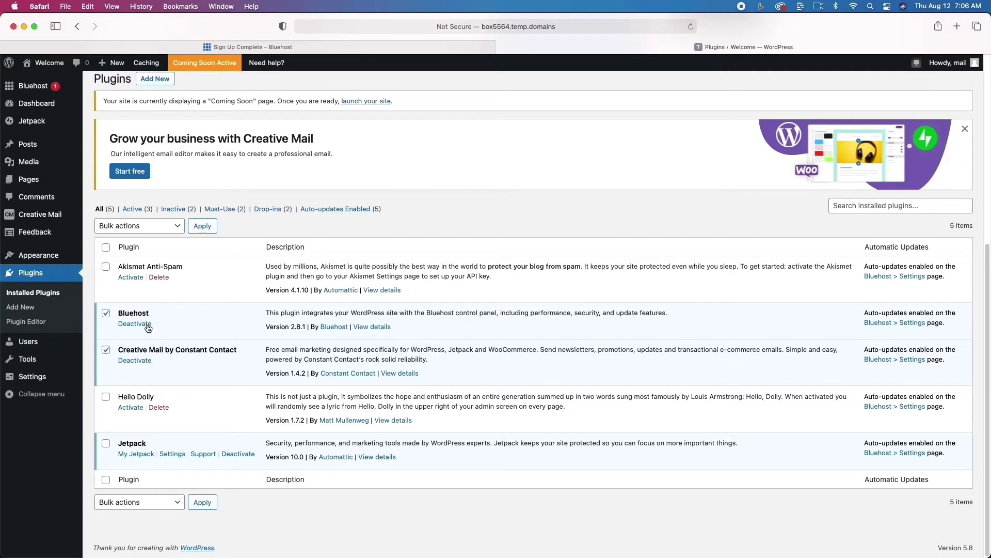
{"action": "left_click", "coordinate": [166, 225]}
{"action": "left_click", "coordinate": [306, 291]}
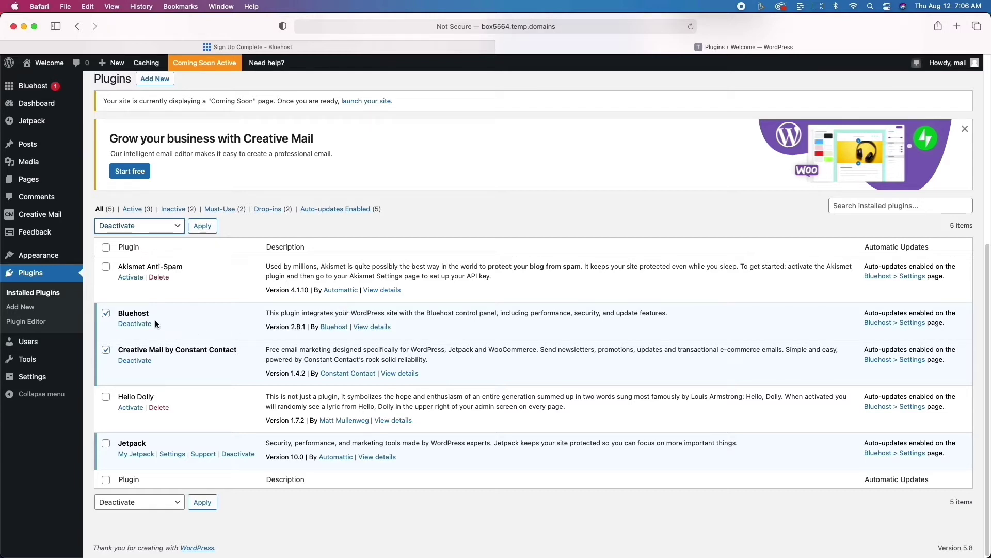
{"action": "left_click", "coordinate": [203, 227]}
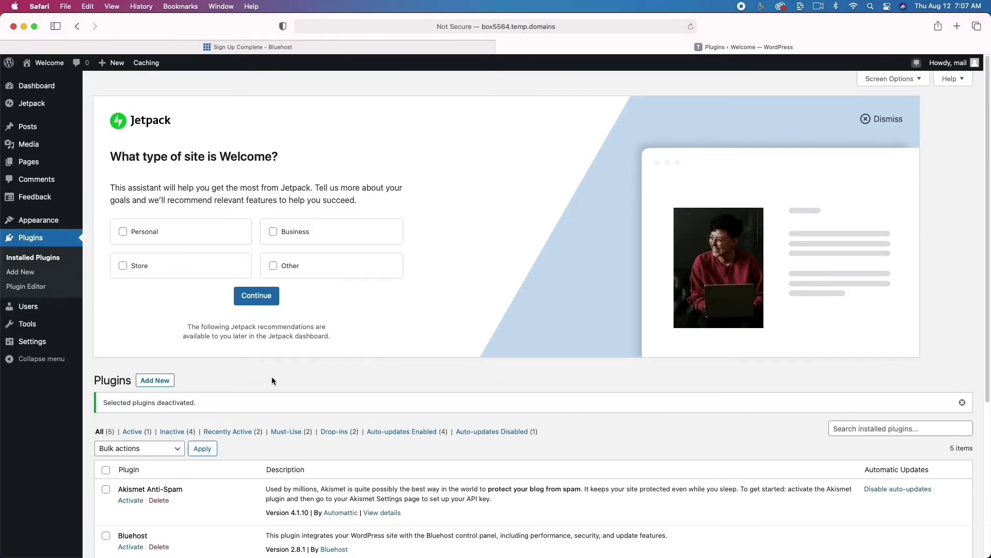
Step: Delete the Akismet Anti-Spam, Bluehost, Creative Mail and Hello Dolly plugins, leaving only Jetpack
{"action": "scroll", "coordinate": [272, 380], "scroll_direction": "down", "scroll_amount": 5}
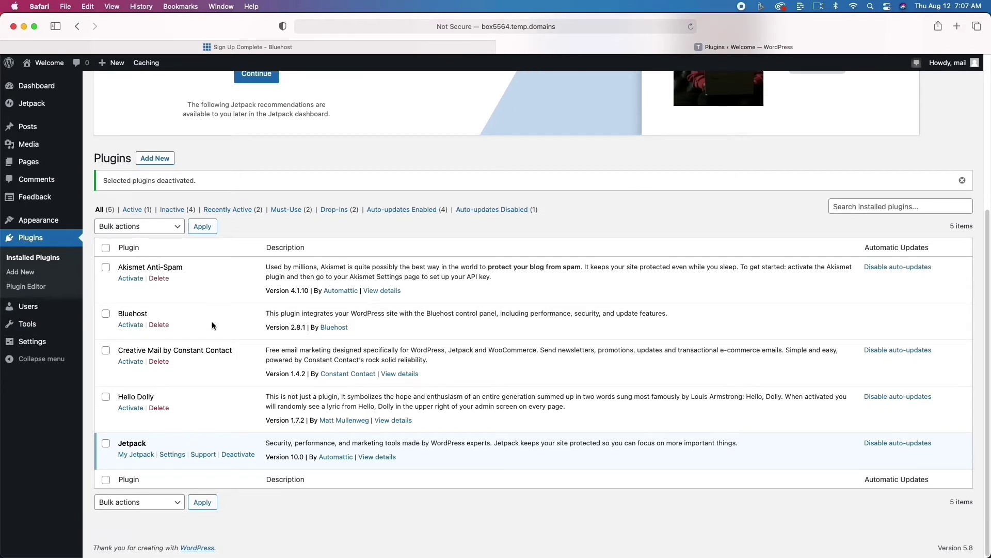
{"action": "left_click", "coordinate": [158, 279]}
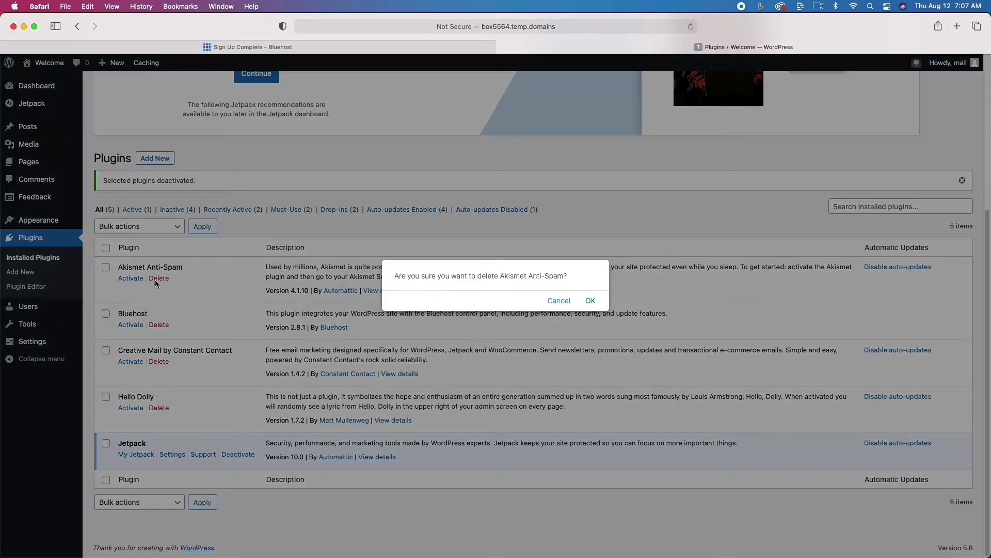
{"action": "left_click", "coordinate": [591, 301]}
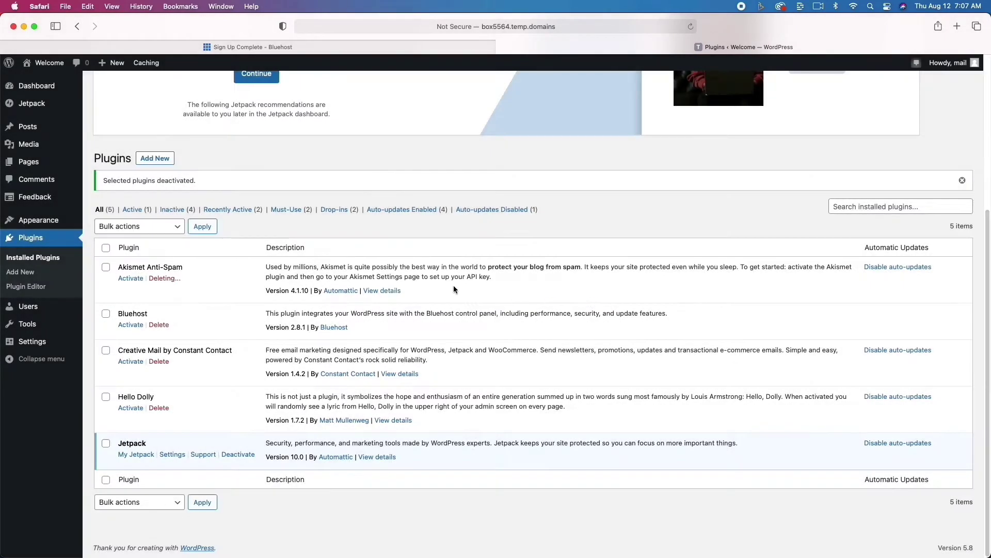
{"action": "left_click", "coordinate": [160, 325]}
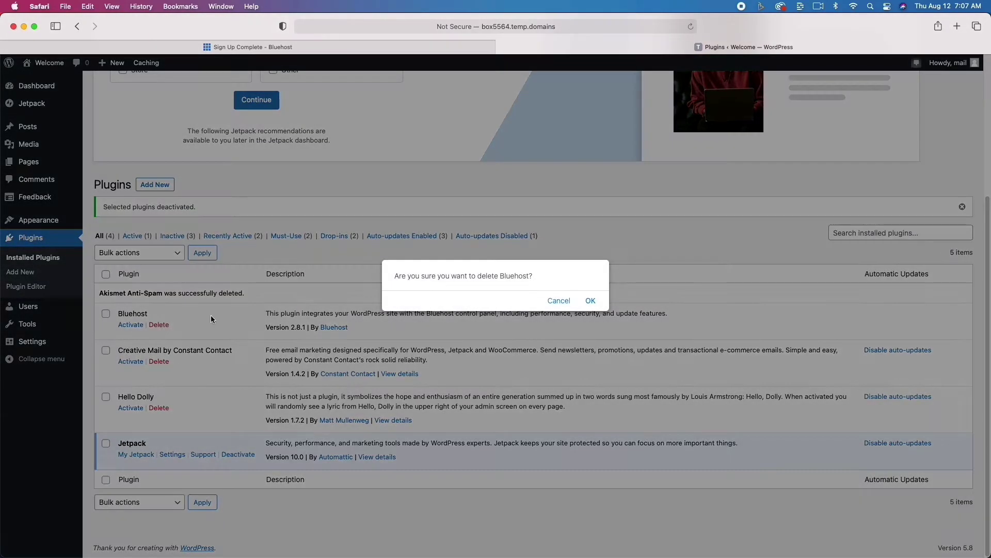
{"action": "left_click", "coordinate": [590, 301]}
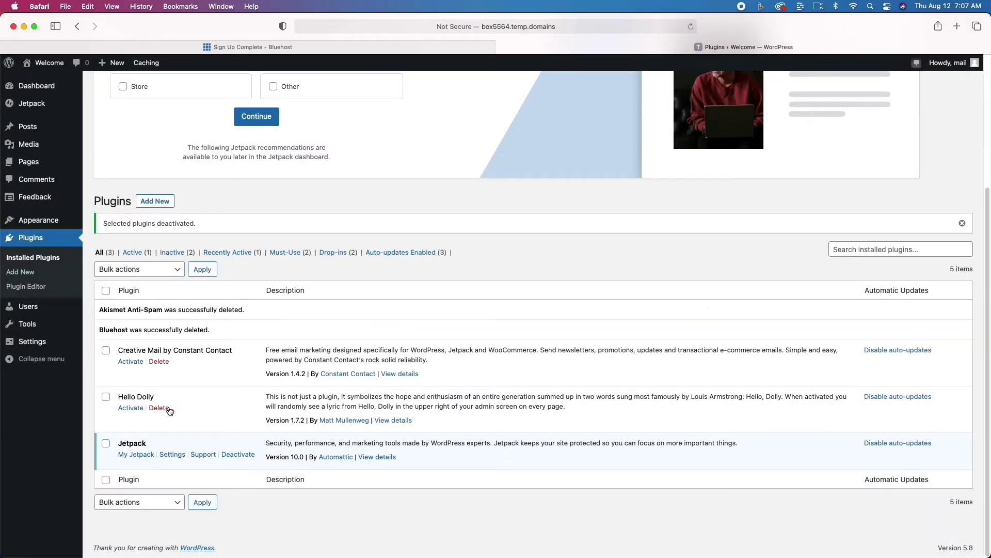
{"action": "left_click", "coordinate": [159, 361]}
{"action": "left_click", "coordinate": [565, 303]}
{"action": "left_click", "coordinate": [161, 407]}
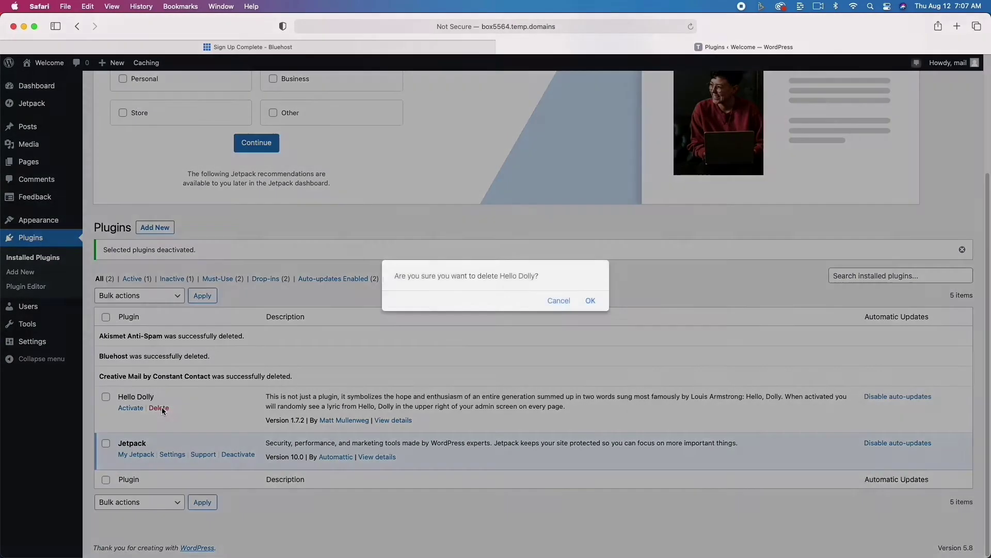
{"action": "left_click", "coordinate": [591, 302]}
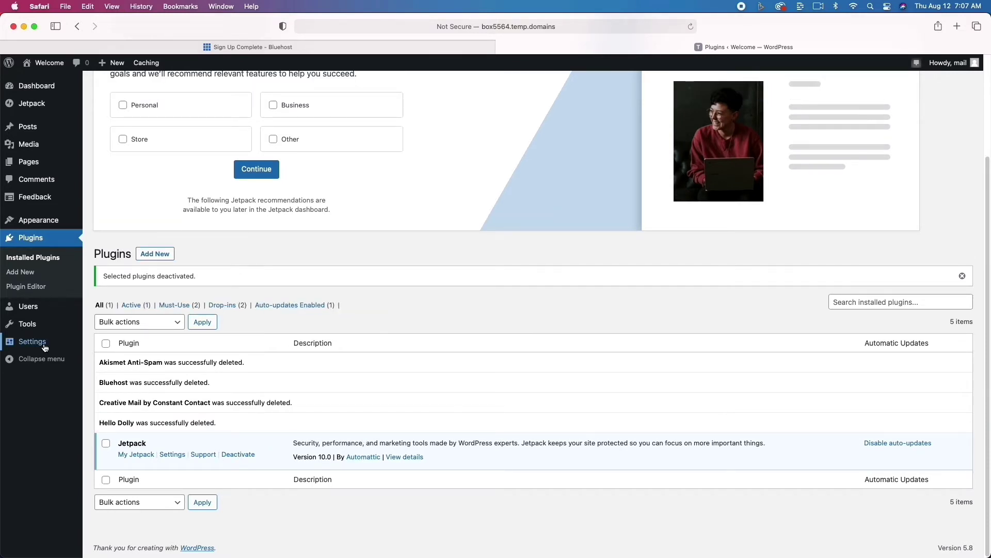
{"action": "mouse_move", "coordinate": [41, 345]}
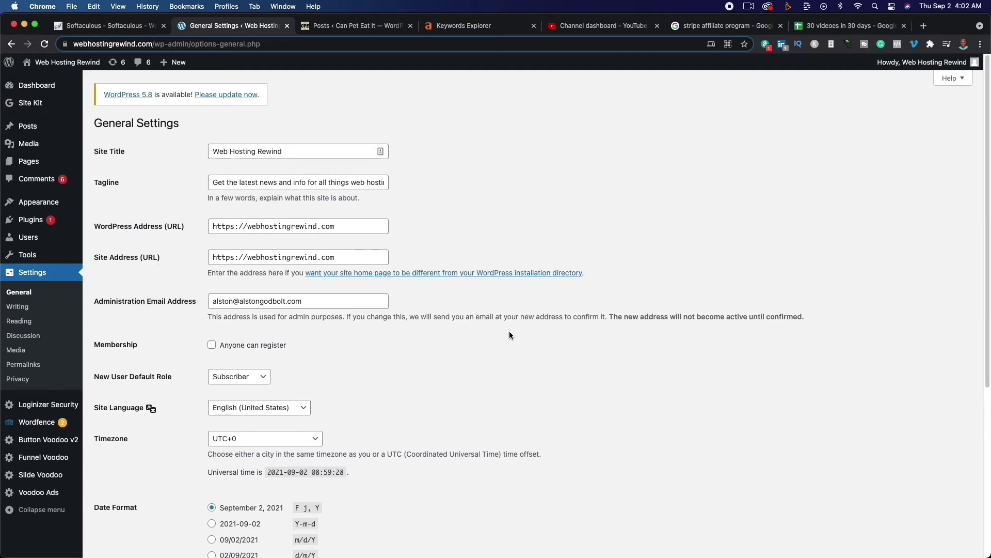
Step: Check the General Settings timezone, keep it at UTC+0, then move on to Writing Settings
{"action": "scroll", "coordinate": [509, 332], "scroll_direction": "down", "scroll_amount": 3}
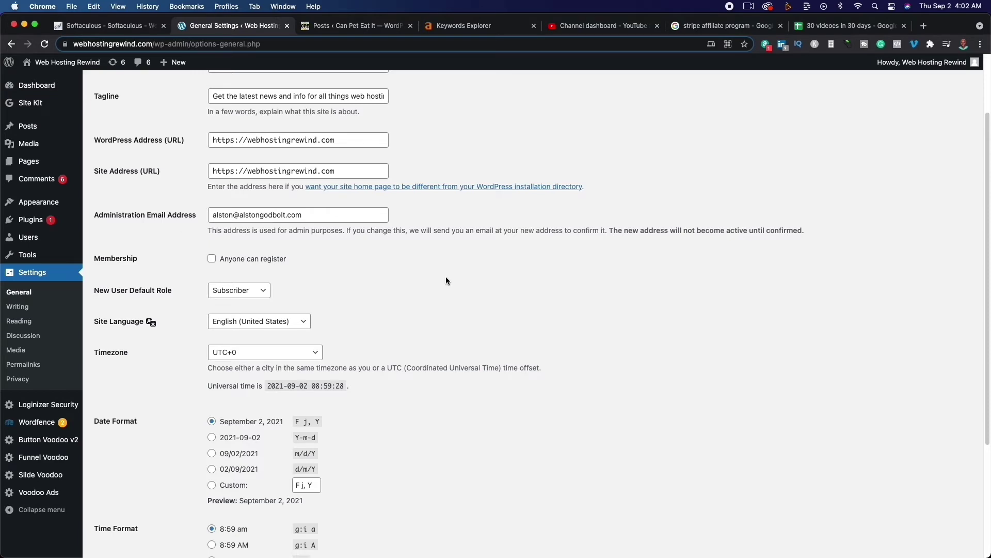
{"action": "scroll", "coordinate": [445, 277], "scroll_direction": "down", "scroll_amount": 2}
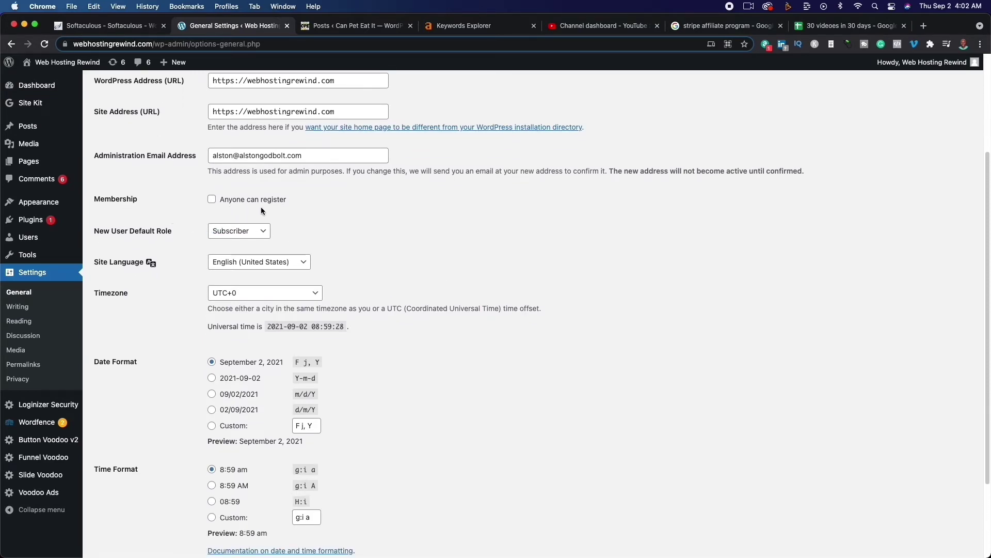
{"action": "scroll", "coordinate": [390, 259], "scroll_direction": "down", "scroll_amount": 2}
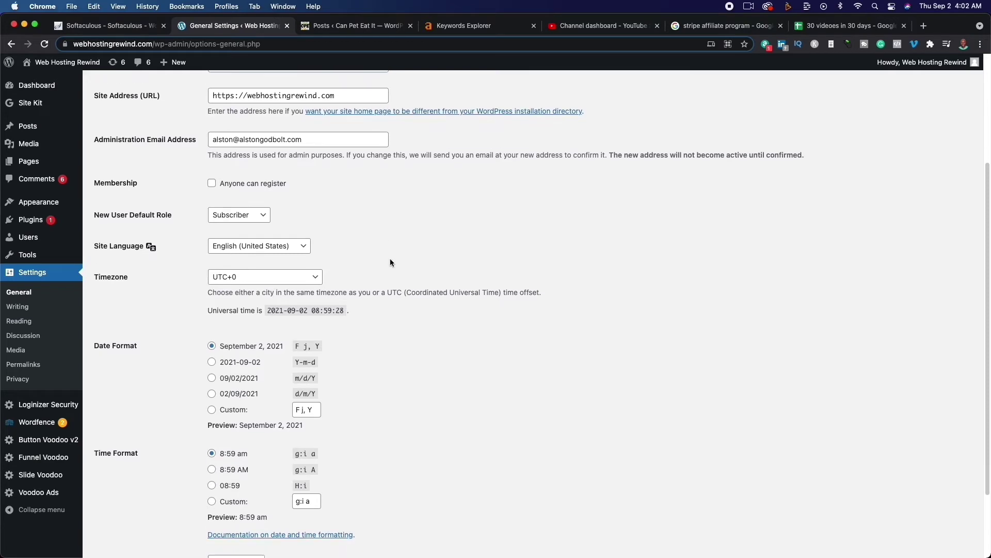
{"action": "left_click", "coordinate": [262, 249]}
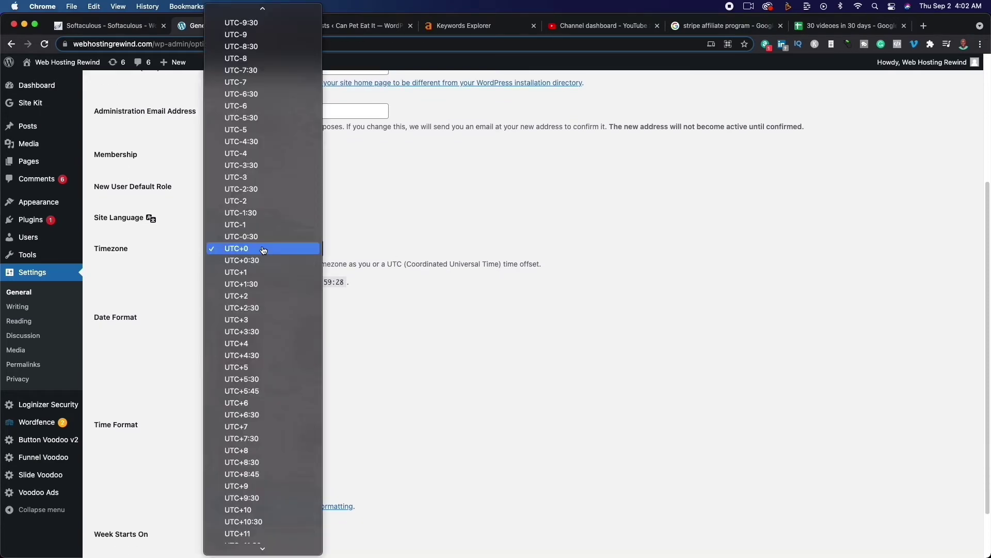
{"action": "scroll", "coordinate": [287, 309], "scroll_direction": "up", "scroll_amount": 20}
{"action": "scroll", "coordinate": [292, 319], "scroll_direction": "down", "scroll_amount": 3}
{"action": "left_click", "coordinate": [475, 347]}
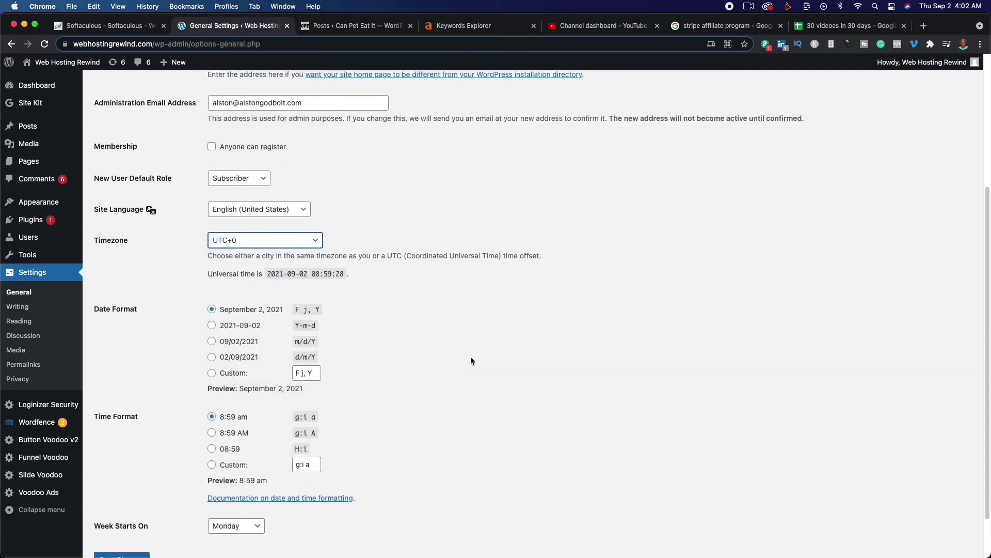
{"action": "scroll", "coordinate": [471, 360], "scroll_direction": "down", "scroll_amount": 3}
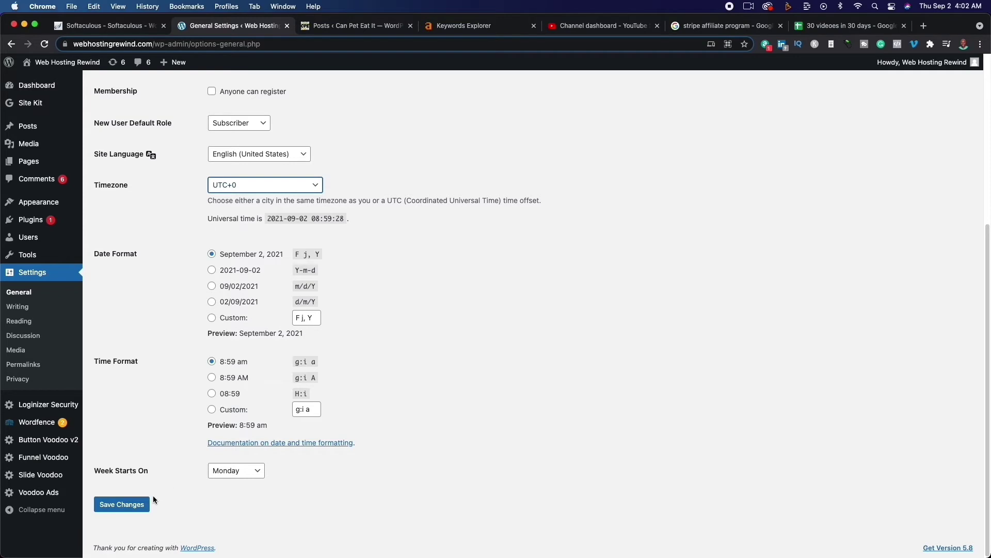
{"action": "left_click", "coordinate": [30, 310]}
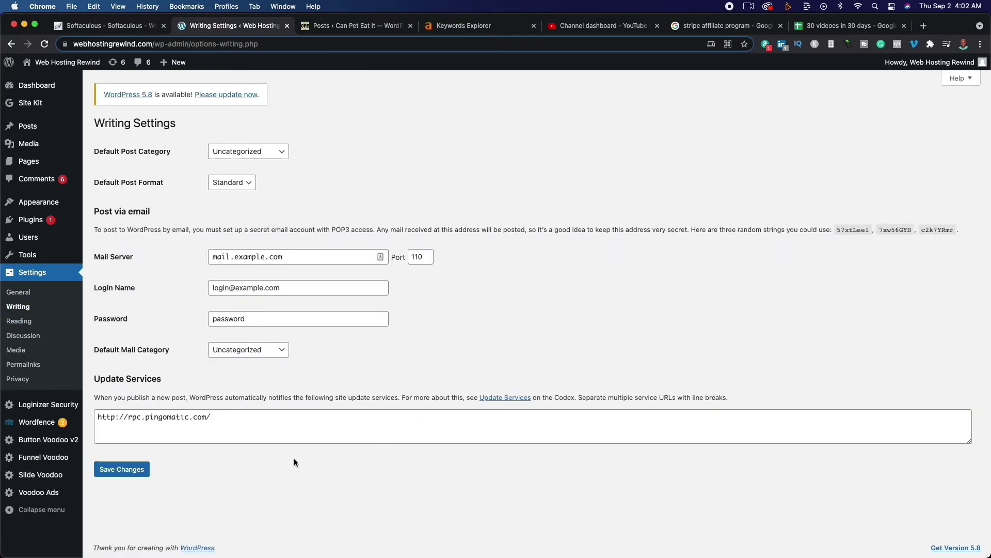
Step: Open Reading Settings, with homepage 'Welcome To Web Hosting Rewind!', and highlight the Search engine visibility label
{"action": "left_click", "coordinate": [19, 321]}
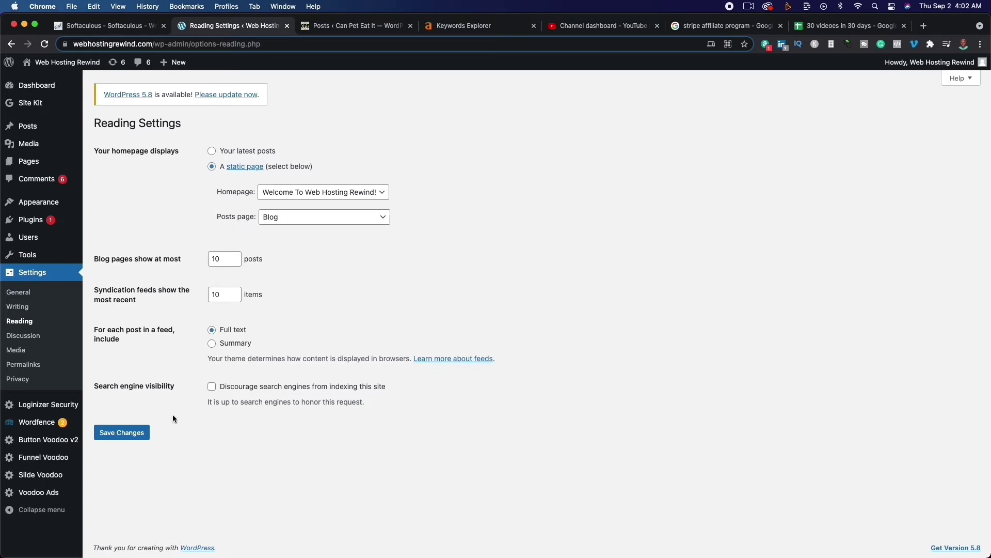
{"action": "left_click_drag", "start_coordinate": [97, 386], "coordinate": [169, 385]}
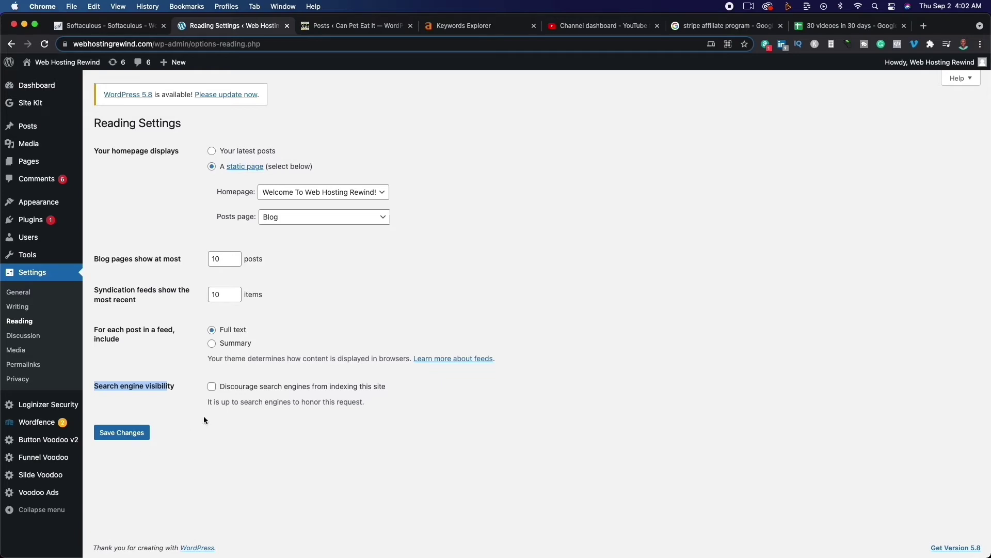
Step: Go through Discussion and Media settings to Permalinks, where the Post name structure /%postname%/ is set
{"action": "left_click", "coordinate": [15, 336]}
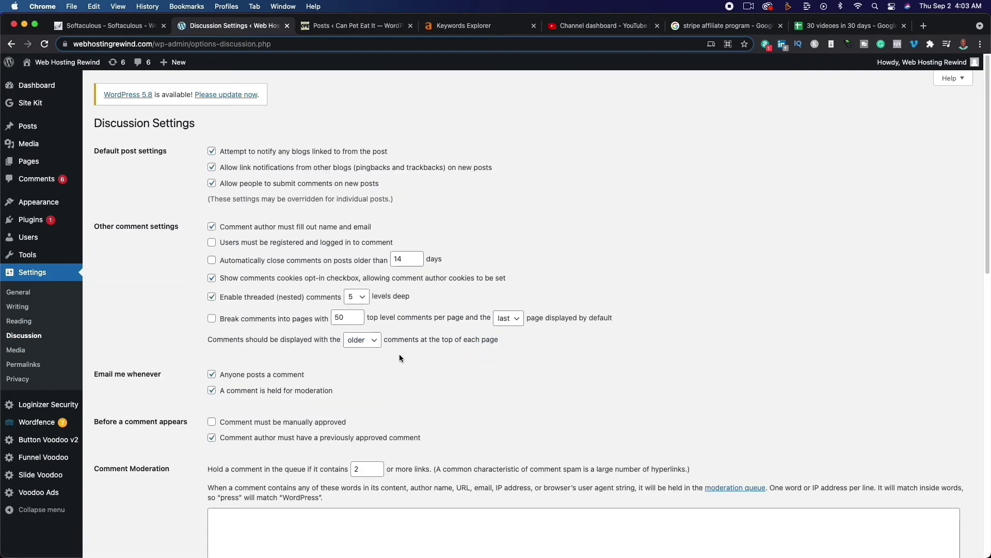
{"action": "scroll", "coordinate": [384, 414], "scroll_direction": "down", "scroll_amount": 5}
{"action": "scroll", "coordinate": [384, 414], "scroll_direction": "up", "scroll_amount": 5}
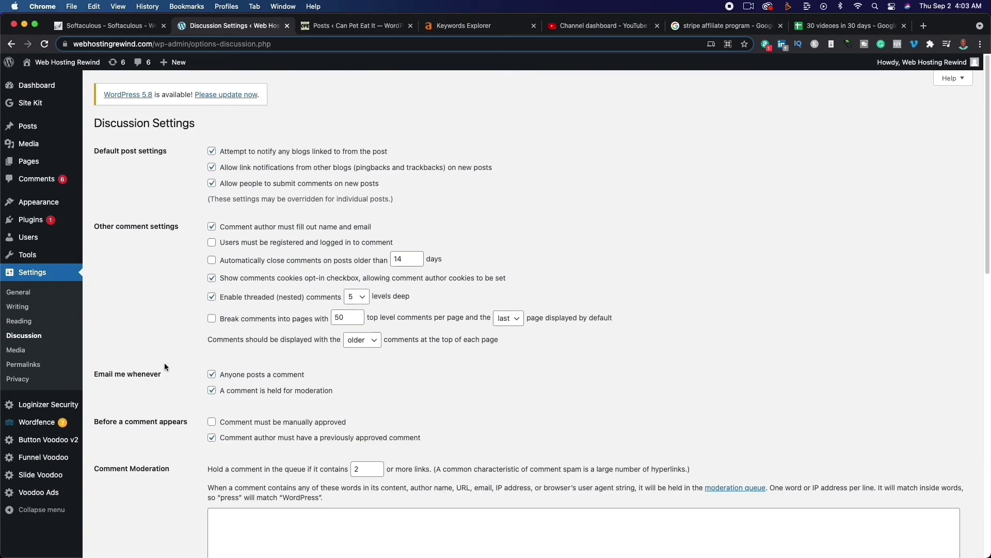
{"action": "left_click", "coordinate": [15, 350]}
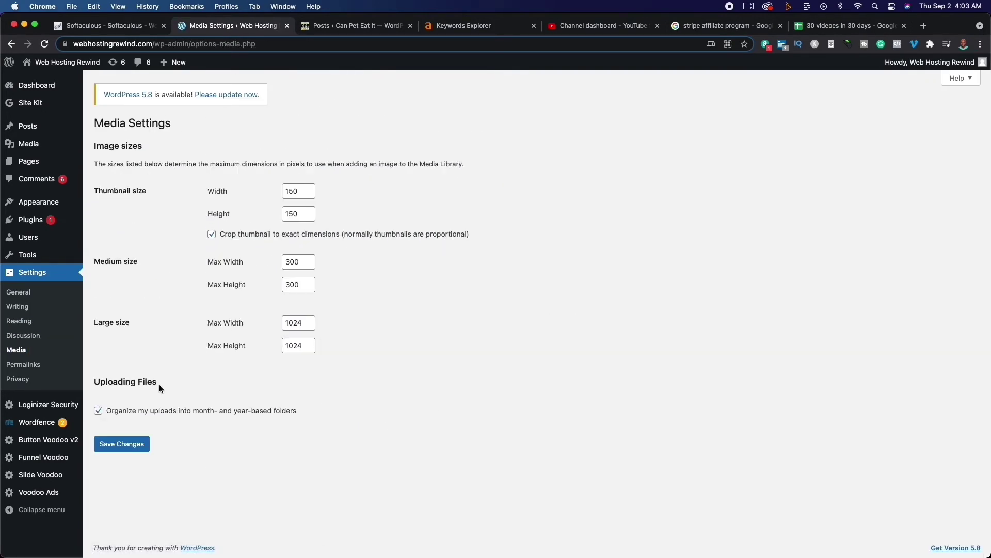
{"action": "left_click", "coordinate": [25, 366]}
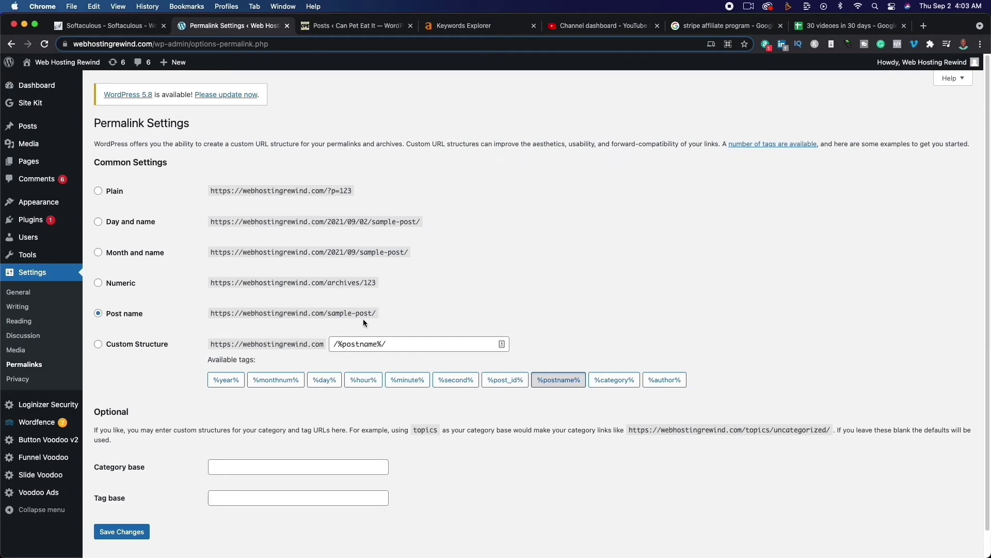
Step: Highlight 'sample-post' in the Post name example URL, then switch to the Above the Law tab
{"action": "left_click_drag", "start_coordinate": [328, 314], "coordinate": [367, 313]}
{"action": "left_click", "coordinate": [556, 272]}
{"action": "scroll", "coordinate": [547, 362], "scroll_direction": "down", "scroll_amount": 1}
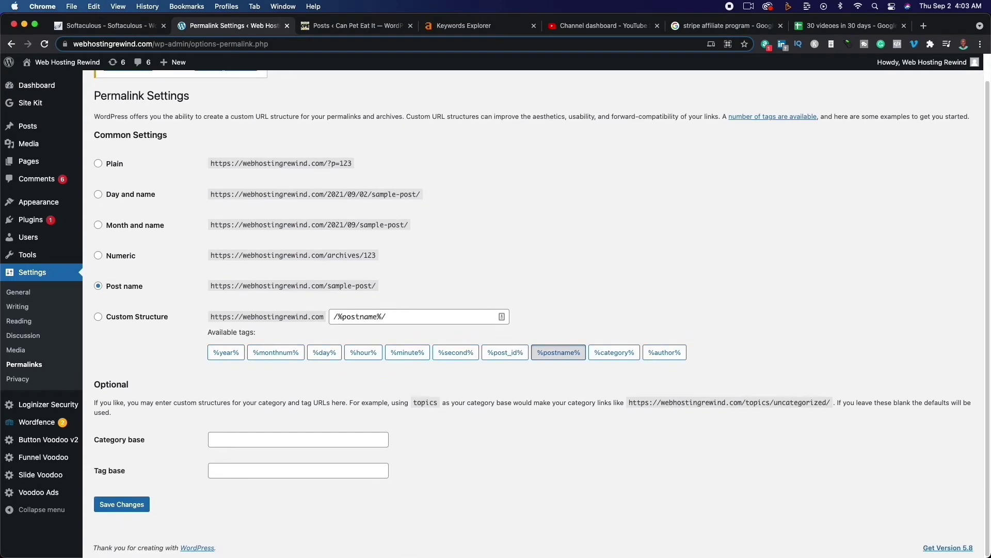
{"action": "scroll", "coordinate": [562, 326], "scroll_direction": "up", "scroll_amount": 1}
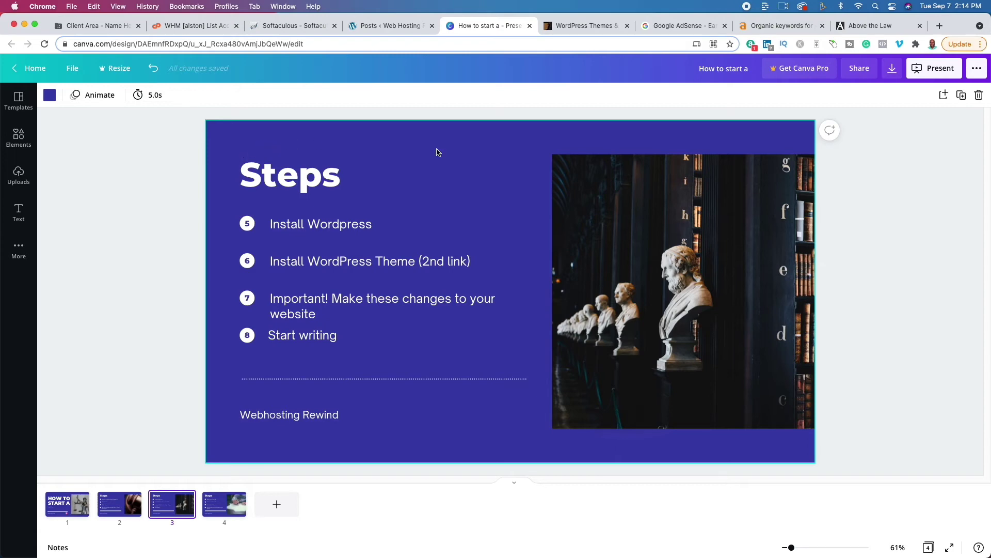
{"action": "left_click", "coordinate": [854, 30]}
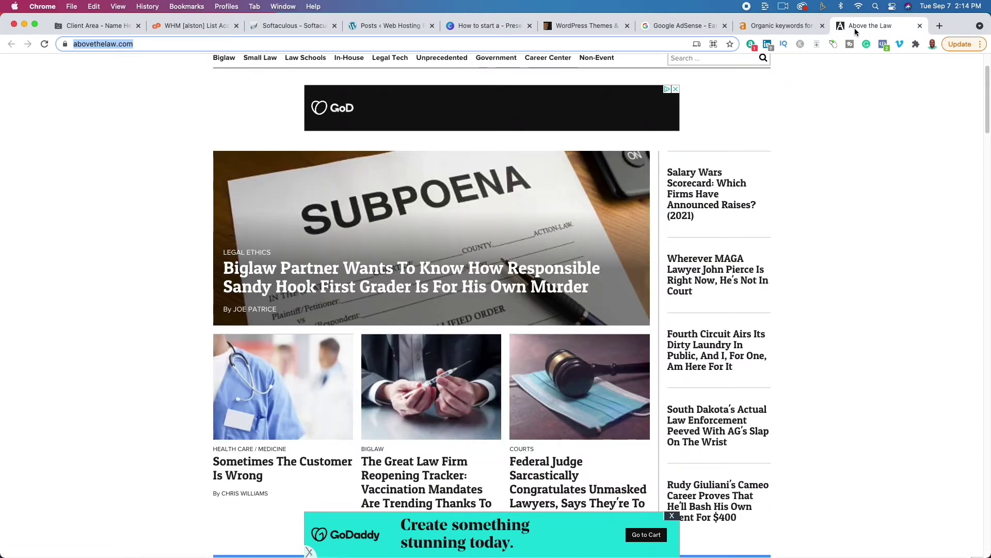
{"action": "scroll", "coordinate": [839, 247], "scroll_direction": "down", "scroll_amount": 1}
{"action": "scroll", "coordinate": [842, 251], "scroll_direction": "down", "scroll_amount": 5}
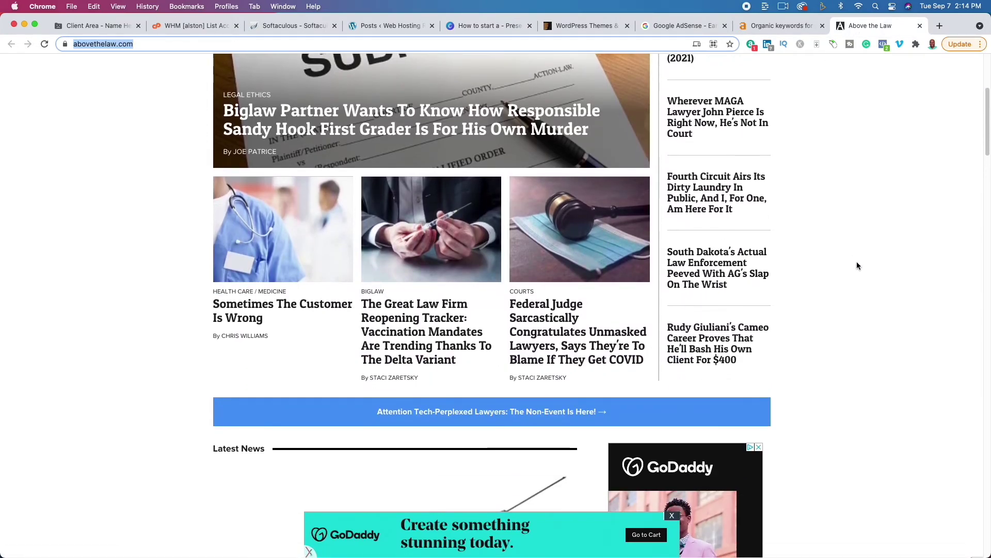
{"action": "scroll", "coordinate": [471, 85], "scroll_direction": "up", "scroll_amount": 3}
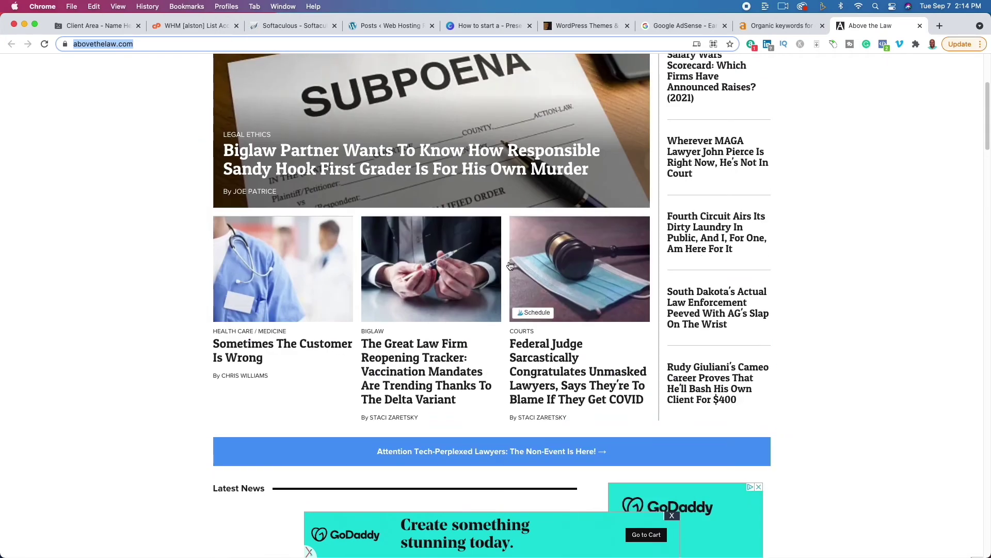
{"action": "scroll", "coordinate": [471, 85], "scroll_direction": "down", "scroll_amount": 7}
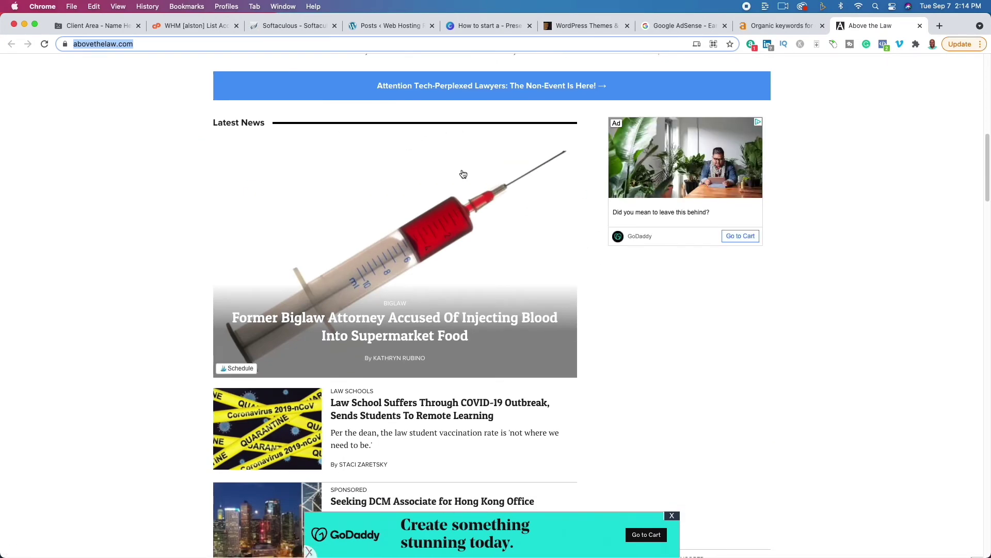
{"action": "scroll", "coordinate": [468, 111], "scroll_direction": "down", "scroll_amount": 3}
{"action": "scroll", "coordinate": [597, 103], "scroll_direction": "up", "scroll_amount": 9}
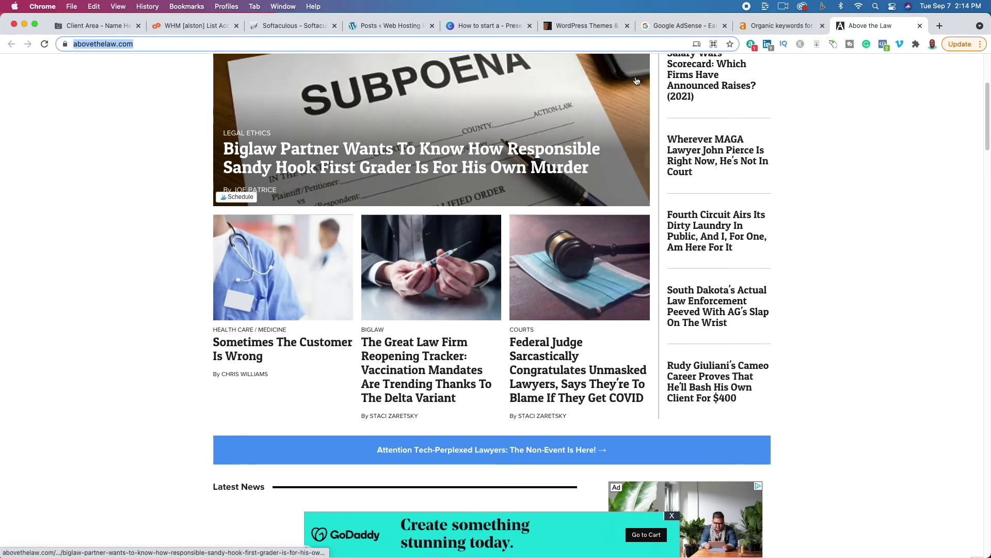
Step: Search ThemeForest for 'legal' in WordPress and browse the 154 results, led by Law Firm, Forstron, Legal Pro
{"action": "left_click", "coordinate": [590, 24]}
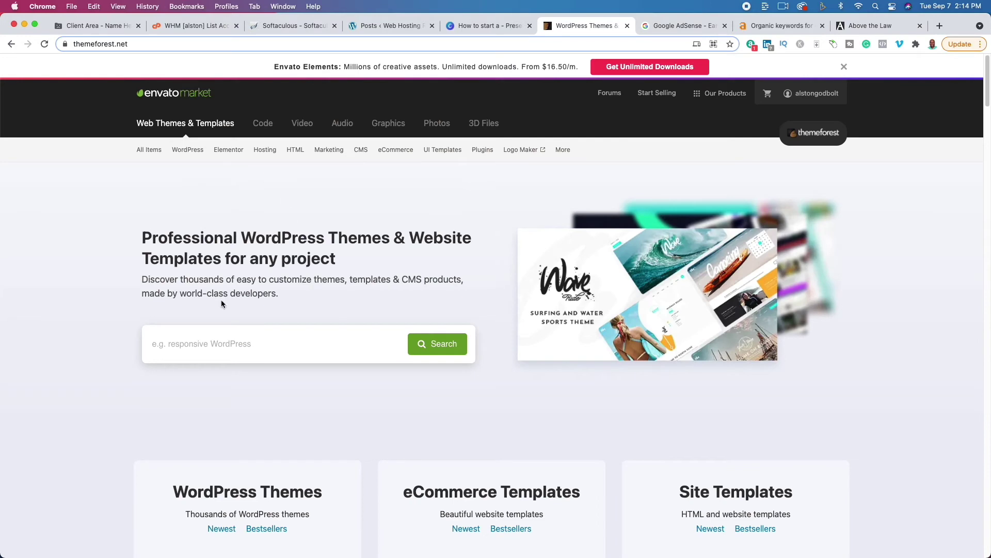
{"action": "left_click", "coordinate": [227, 341]}
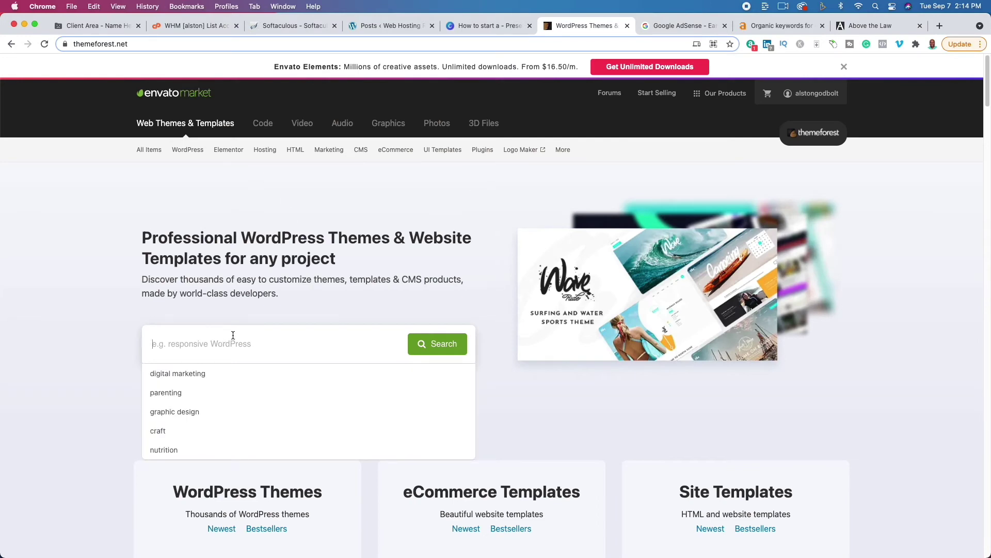
{"action": "type", "text": "legal"}
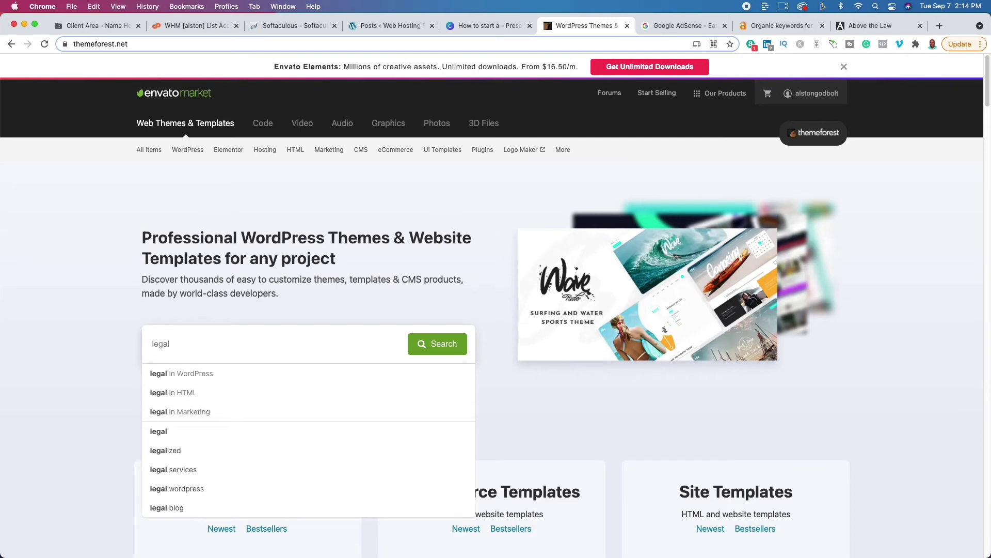
{"action": "left_click", "coordinate": [201, 379]}
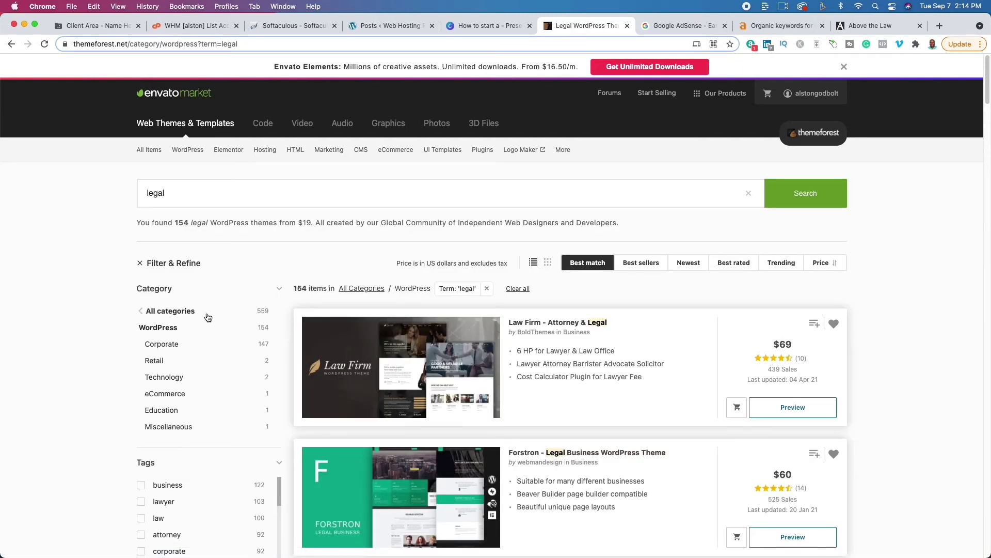
{"action": "scroll", "coordinate": [139, 316], "scroll_direction": "down", "scroll_amount": 3}
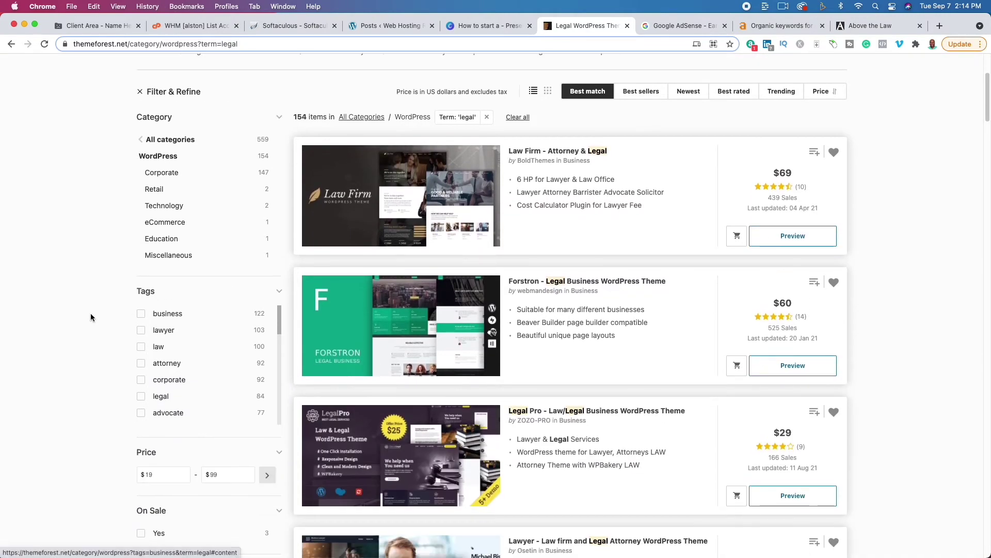
{"action": "scroll", "coordinate": [92, 312], "scroll_direction": "down", "scroll_amount": 7}
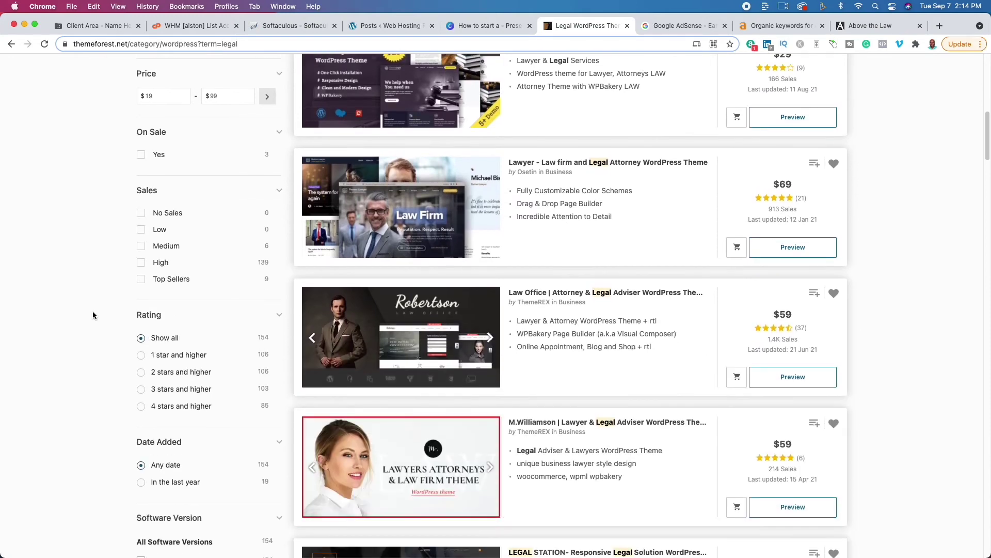
{"action": "scroll", "coordinate": [92, 310], "scroll_direction": "down", "scroll_amount": 5}
{"action": "scroll", "coordinate": [92, 311], "scroll_direction": "up", "scroll_amount": 12}
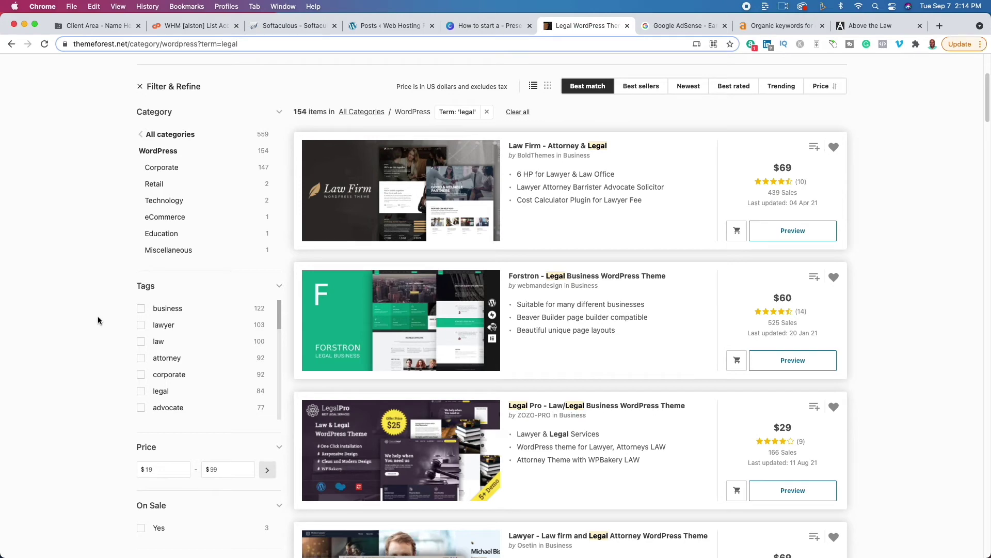
{"action": "scroll", "coordinate": [798, 381], "scroll_direction": "down", "scroll_amount": 10}
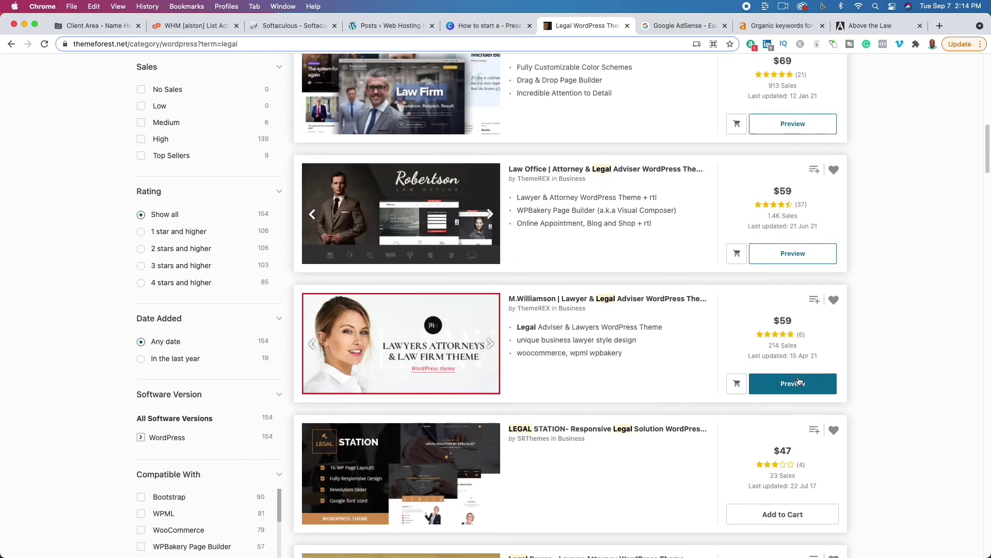
{"action": "scroll", "coordinate": [821, 381], "scroll_direction": "up", "scroll_amount": 9}
{"action": "scroll", "coordinate": [926, 308], "scroll_direction": "up", "scroll_amount": 3}
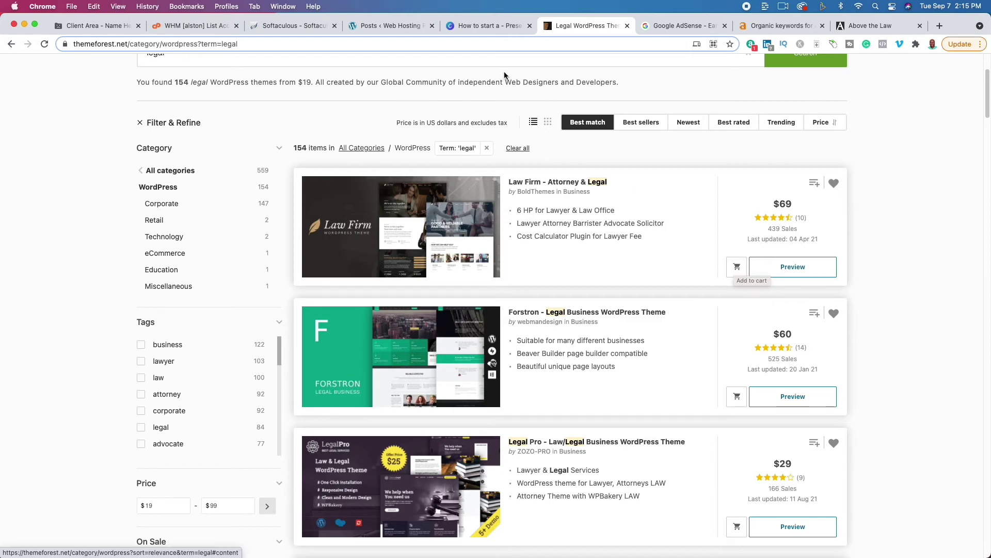
Step: Bring up the Upload Theme form under Appearance > Themes > Add New, then switch to the Canva steps slide
{"action": "left_click", "coordinate": [394, 26]}
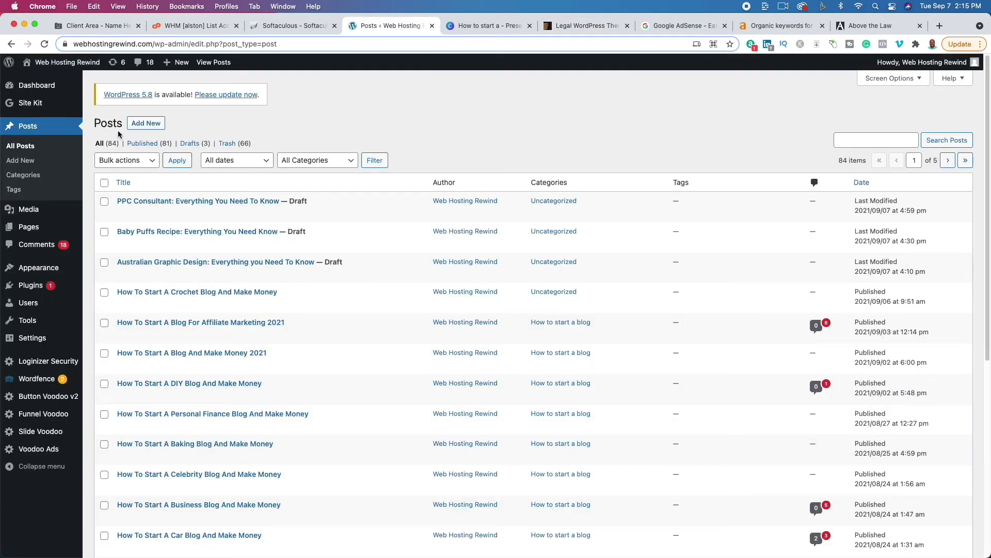
{"action": "mouse_move", "coordinate": [36, 268]}
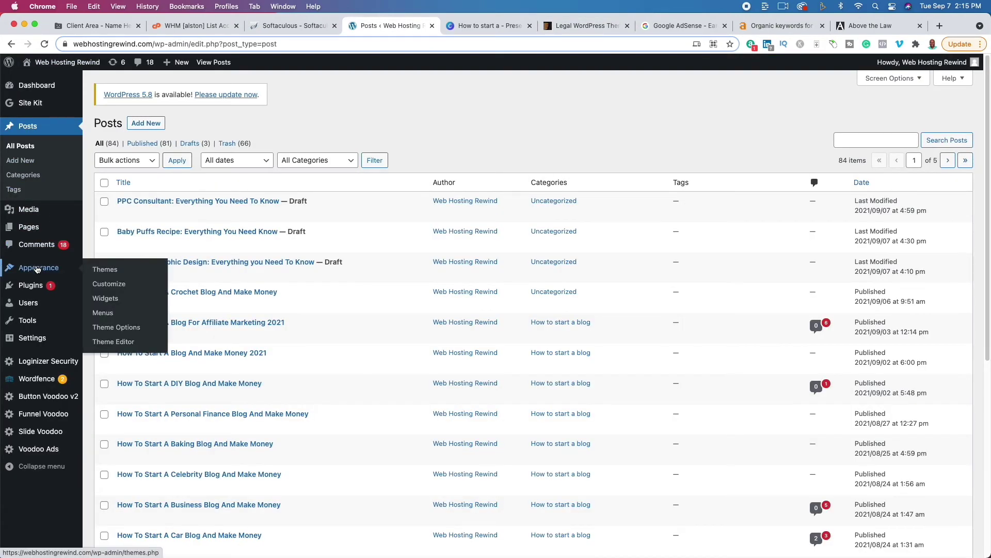
{"action": "left_click", "coordinate": [120, 274]}
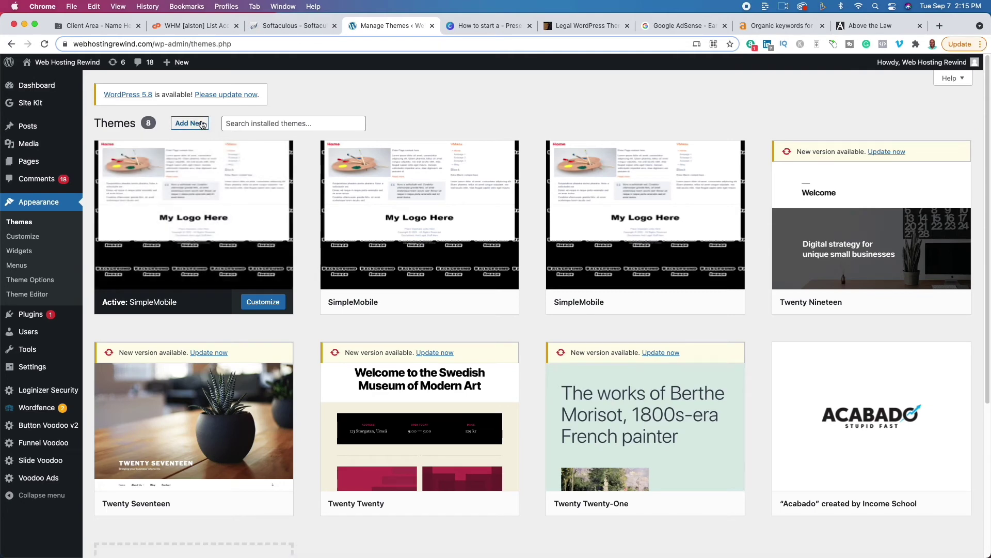
{"action": "left_click", "coordinate": [201, 124]}
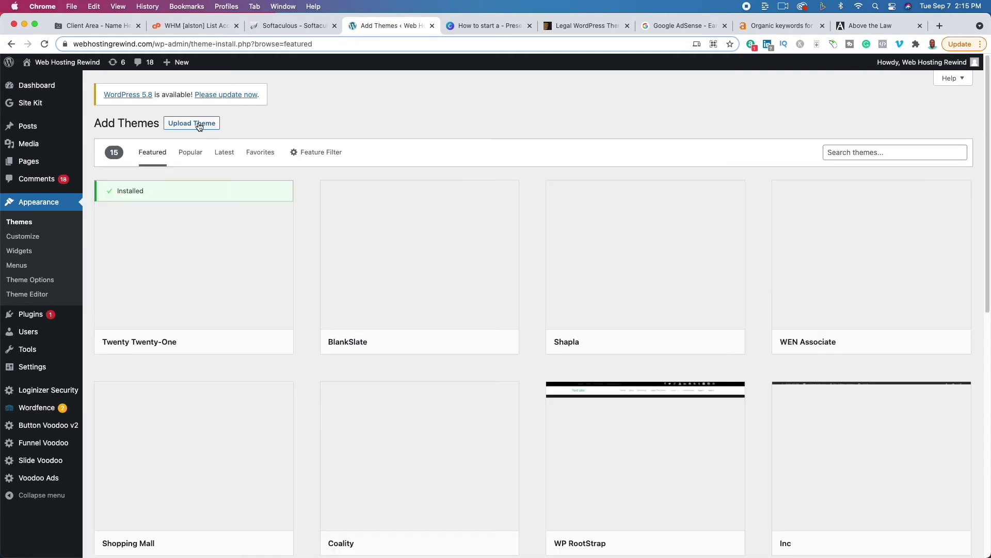
{"action": "left_click", "coordinate": [199, 125]}
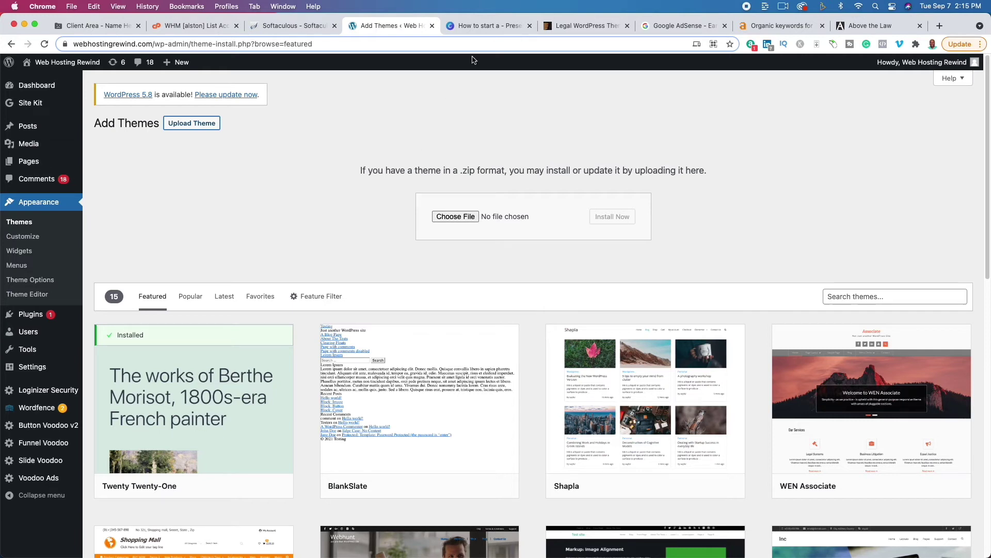
{"action": "left_click", "coordinate": [491, 29]}
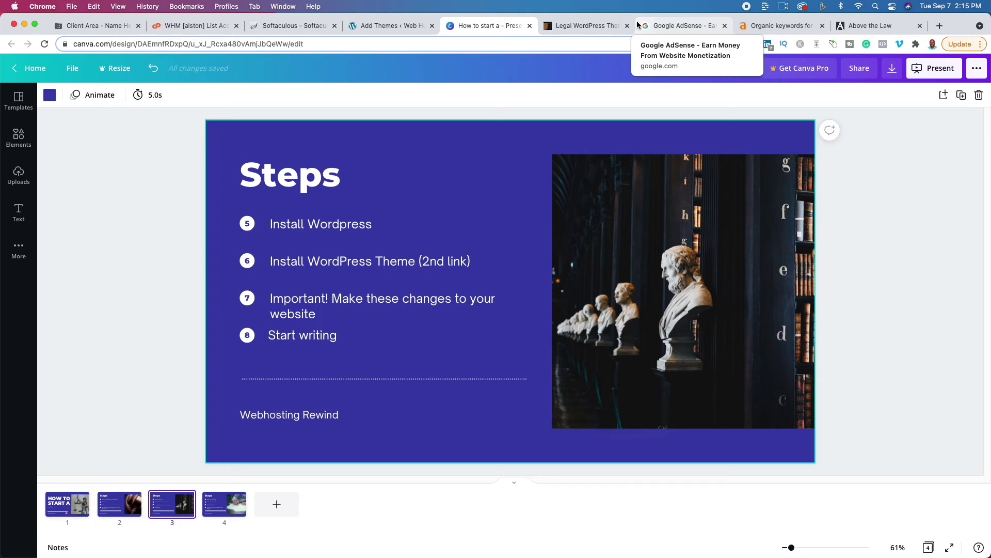
Step: Start a new blank post via Posts > Add New, then switch to the Ahrefs organic keywords report
{"action": "left_click", "coordinate": [392, 26]}
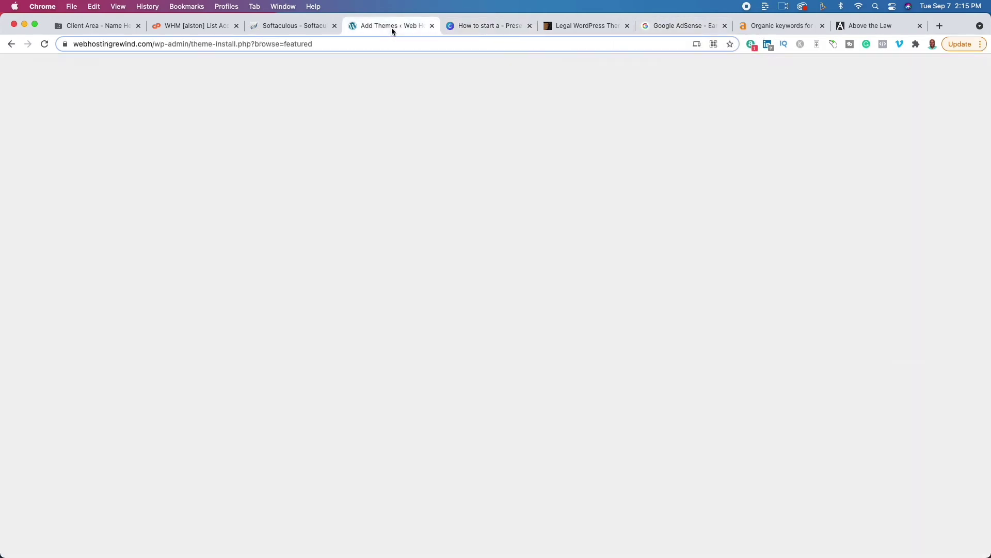
{"action": "left_click", "coordinate": [26, 126]}
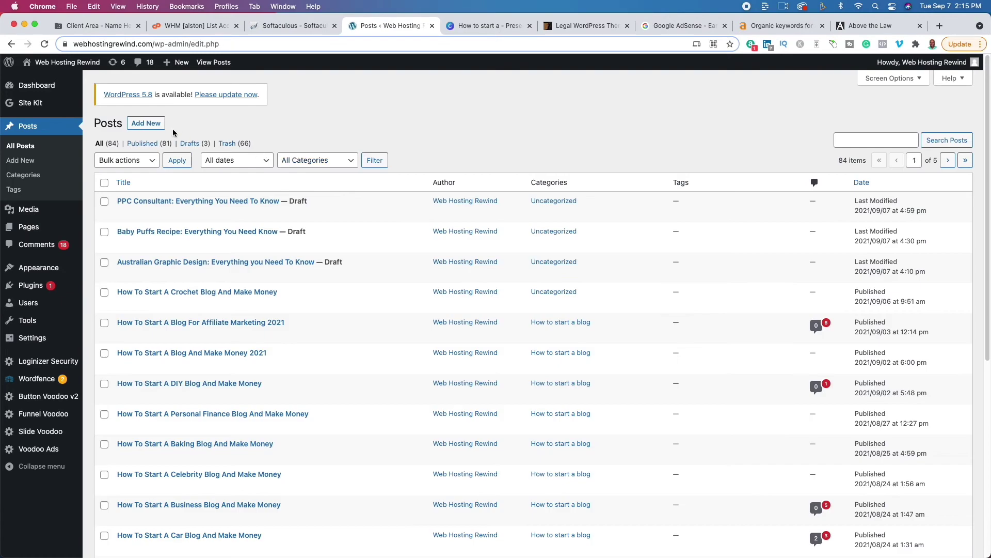
{"action": "left_click", "coordinate": [151, 124]}
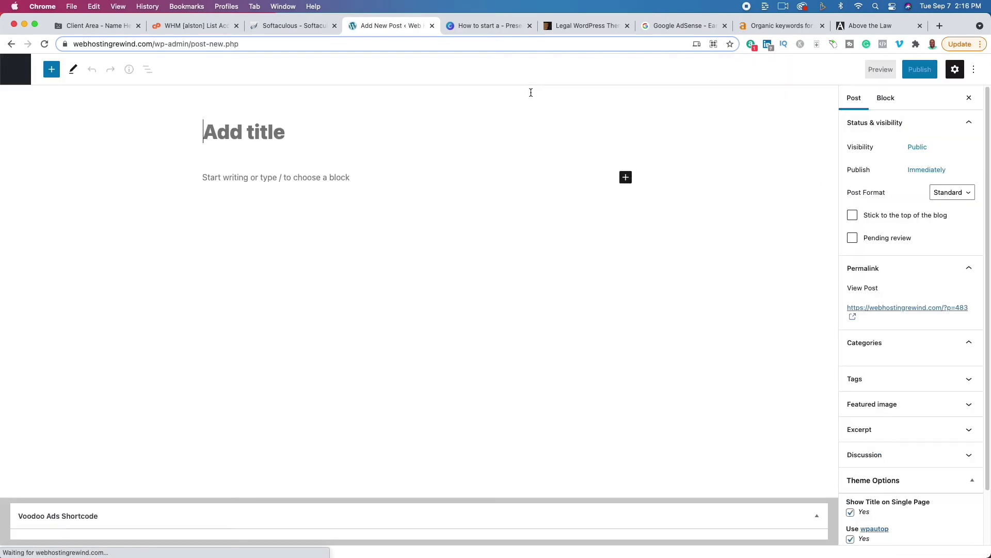
{"action": "left_click", "coordinate": [774, 26]}
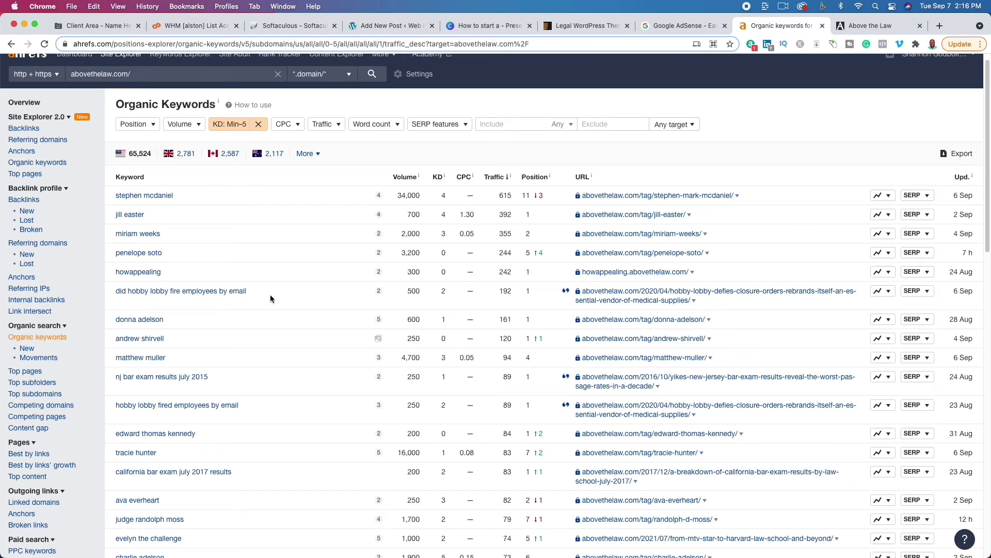
Step: Select the Ahrefs keyword 'did hobby lobby fire employees by email' and return to the new post
{"action": "left_click_drag", "start_coordinate": [271, 295], "coordinate": [114, 292]}
{"action": "key", "text": "super+c"}
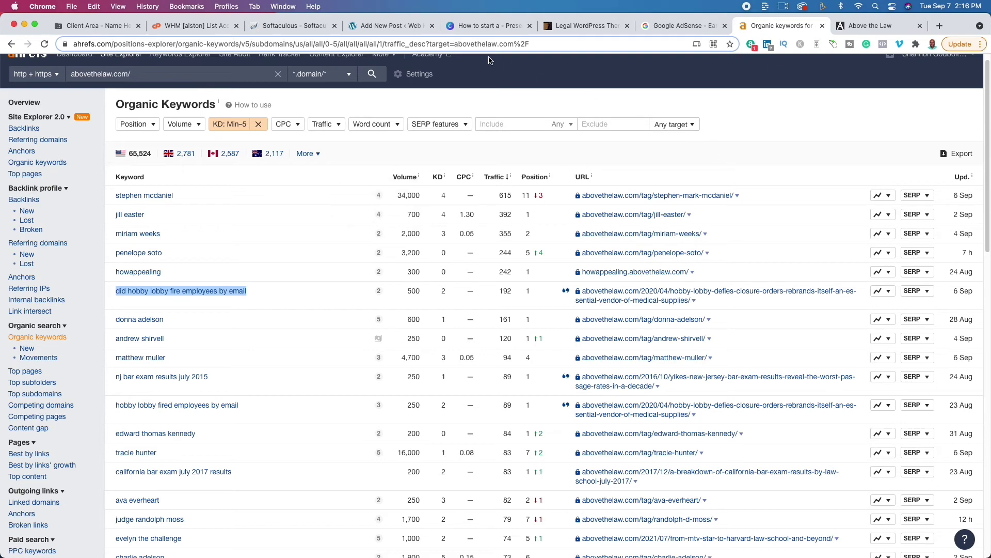
{"action": "left_click", "coordinate": [397, 27]}
Step: Paste the keyword as the post title and capitalise each word: 'Did Hobby Lobby Fire Employees By Email'
{"action": "left_click", "coordinate": [323, 137]}
{"action": "key", "text": "super+v"}
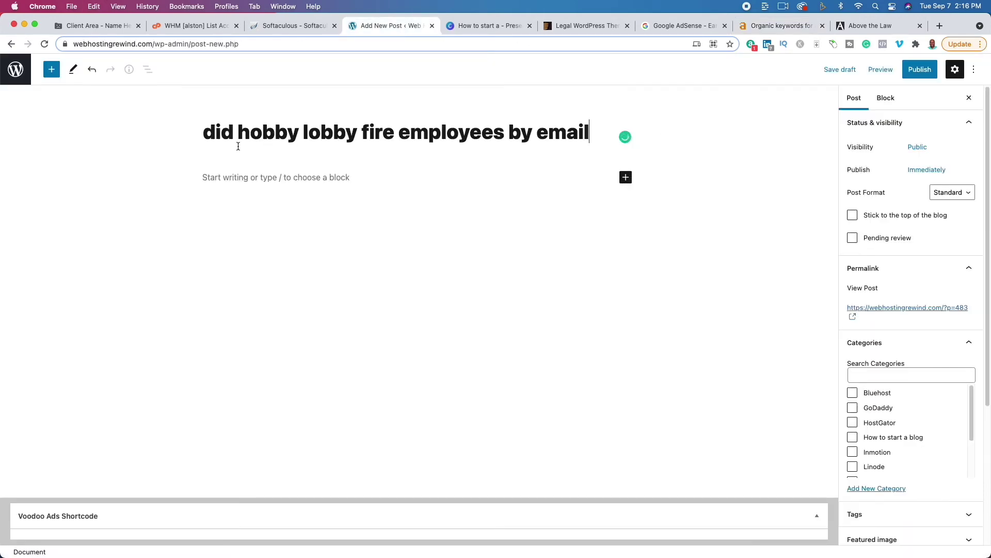
{"action": "left_click_drag", "start_coordinate": [202, 133], "coordinate": [242, 137]}
{"action": "type", "text": "Did "}
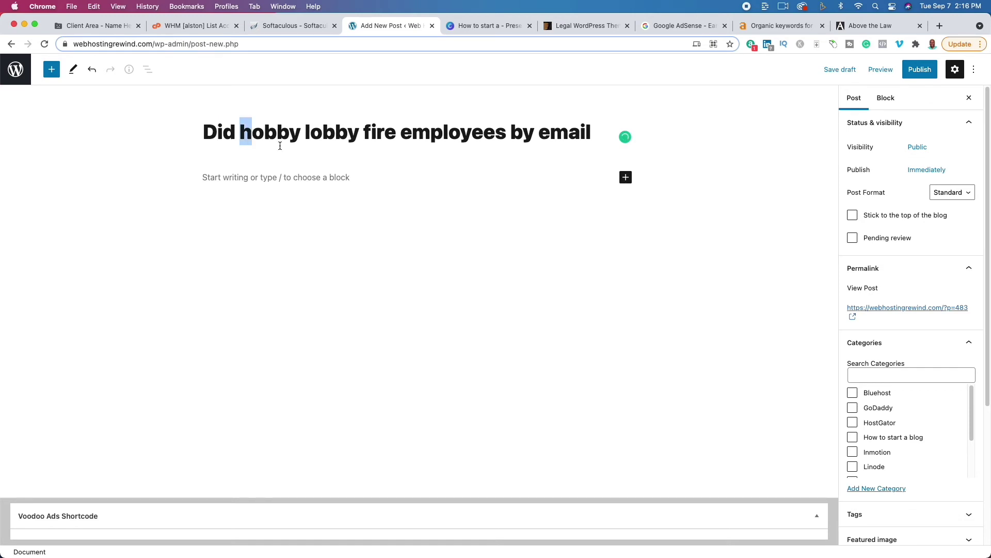
{"action": "type", "text": "H"}
{"action": "left_click", "coordinate": [308, 133]}
{"action": "left_click_drag", "start_coordinate": [307, 133], "coordinate": [316, 139]}
{"action": "type", "text": "L"}
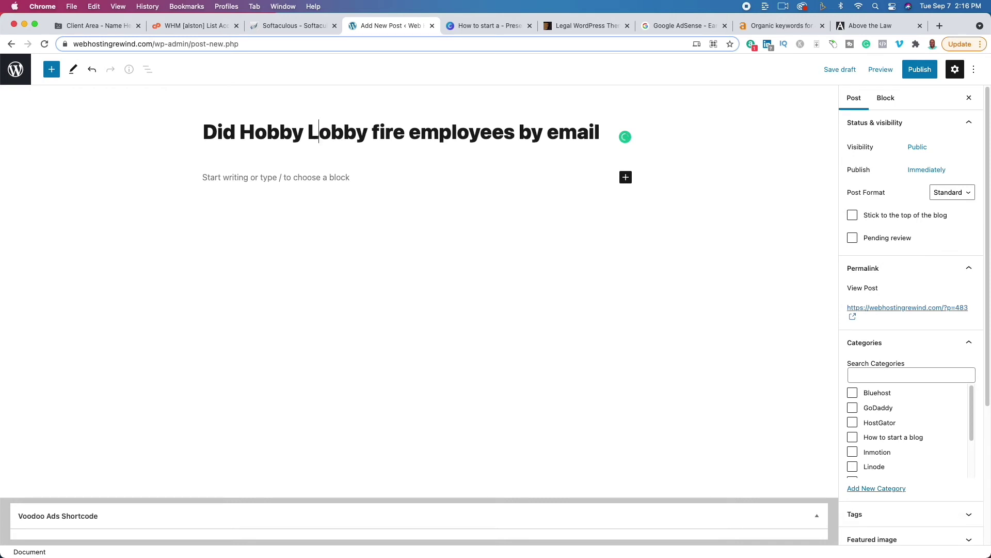
{"action": "left_click", "coordinate": [373, 135]}
{"action": "left_click_drag", "start_coordinate": [374, 136], "coordinate": [423, 136]}
{"action": "type", "text": "Fire E"}
{"action": "left_click_drag", "start_coordinate": [522, 135], "coordinate": [553, 138]}
{"action": "type", "text": "By E"}
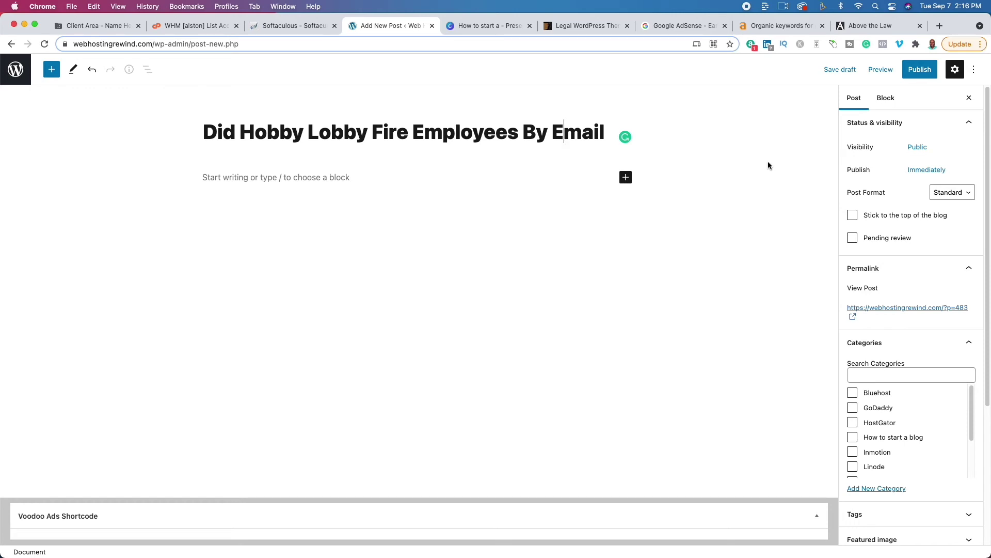
Step: Google the keyword in a new tab and open the top Above the Law result in its own tab
{"action": "left_click", "coordinate": [940, 26]}
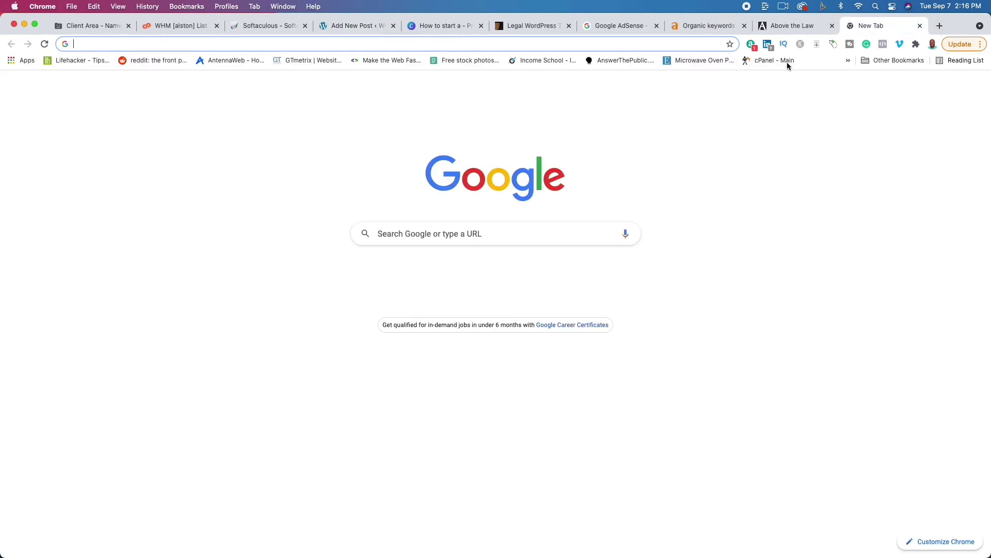
{"action": "key", "text": "super+v"}
{"action": "key", "text": "Return"}
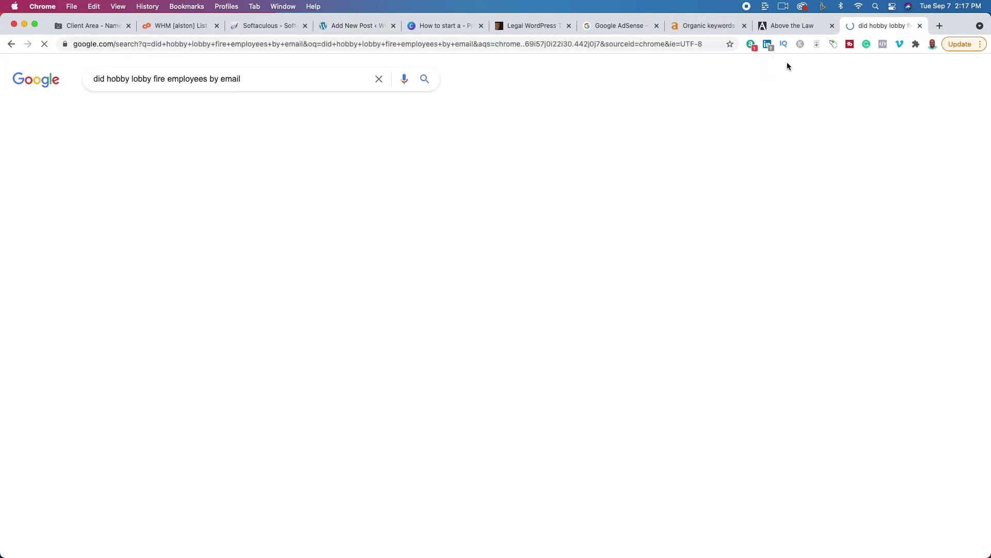
{"action": "right_click", "coordinate": [194, 228]}
{"action": "left_click", "coordinate": [202, 231]}
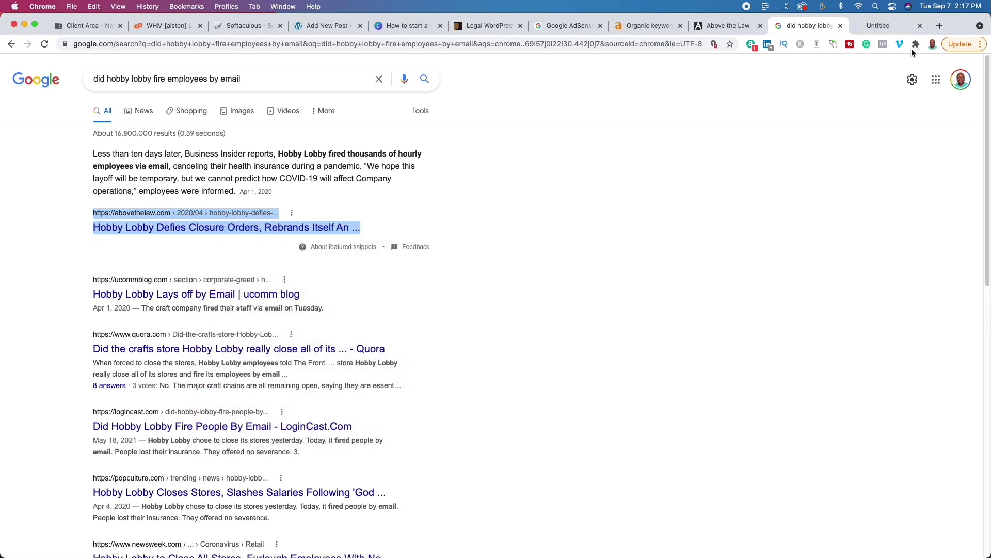
{"action": "left_click", "coordinate": [884, 25]}
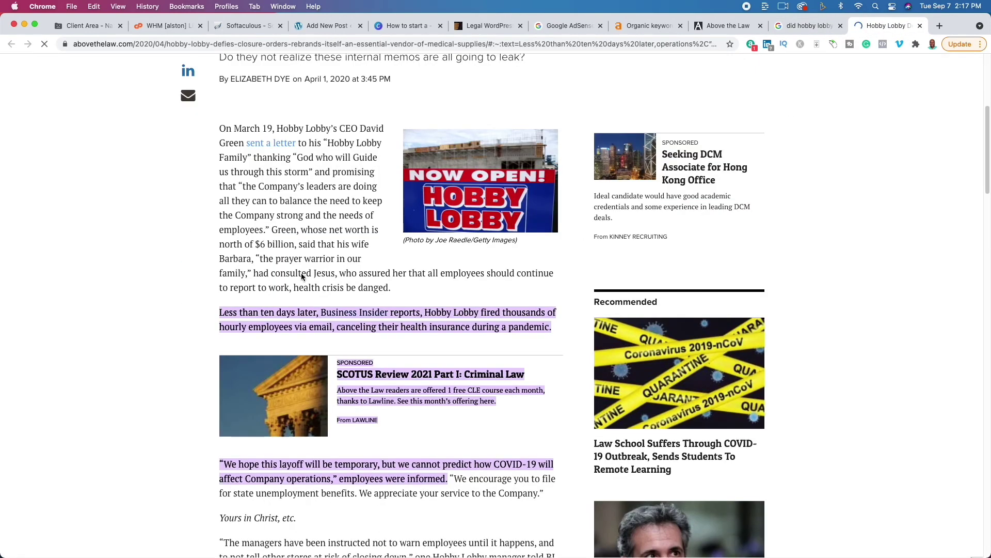
Step: Select the article text and count it with Word Counter Plus: 936 words
{"action": "left_click_drag", "start_coordinate": [229, 204], "coordinate": [279, 284]}
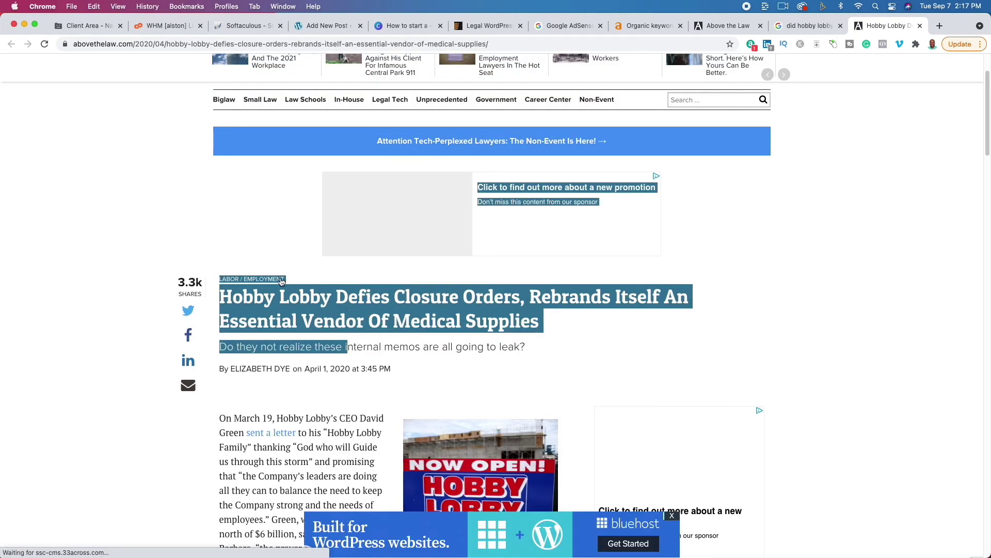
{"action": "scroll", "coordinate": [385, 290], "scroll_direction": "down", "scroll_amount": 20}
{"action": "scroll", "coordinate": [403, 299], "scroll_direction": "up", "scroll_amount": 3}
{"action": "scroll", "coordinate": [404, 300], "scroll_direction": "up", "scroll_amount": 16}
{"action": "scroll", "coordinate": [496, 237], "scroll_direction": "down", "scroll_amount": 7}
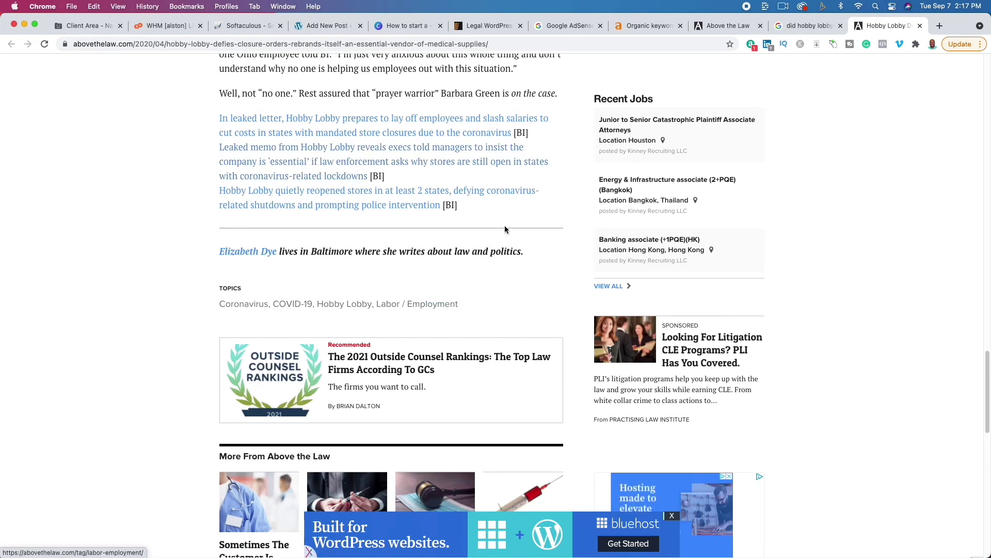
{"action": "left_click", "coordinate": [518, 213], "text": "shift"}
{"action": "scroll", "coordinate": [441, 185], "scroll_direction": "up", "scroll_amount": 3}
{"action": "right_click", "coordinate": [421, 146]}
{"action": "left_click", "coordinate": [463, 260]}
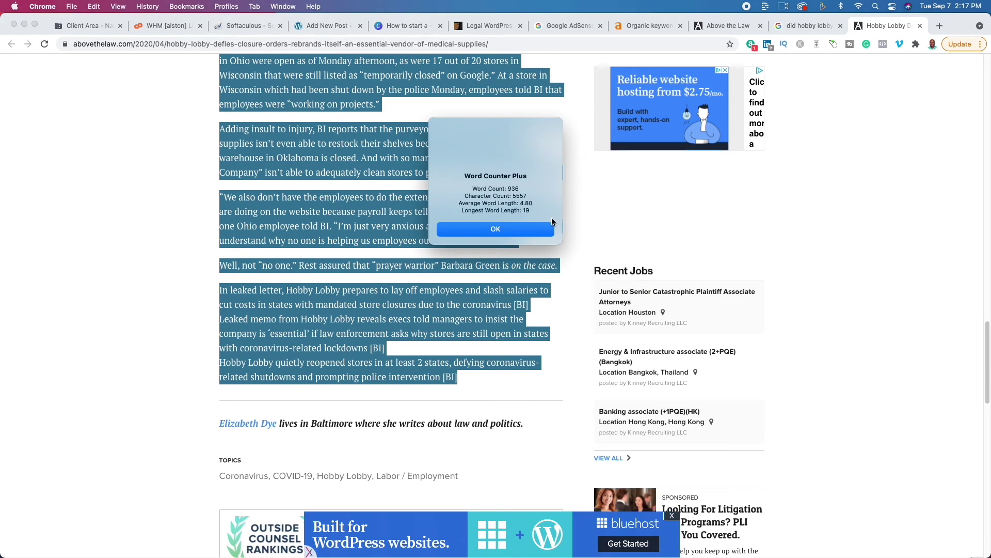
{"action": "left_click", "coordinate": [537, 230]}
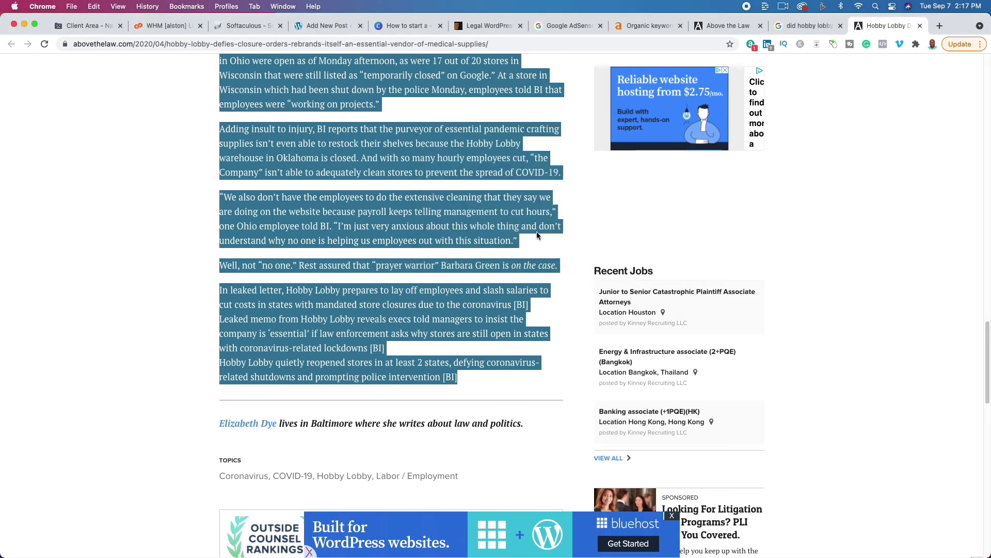
{"action": "left_click", "coordinate": [290, 338]}
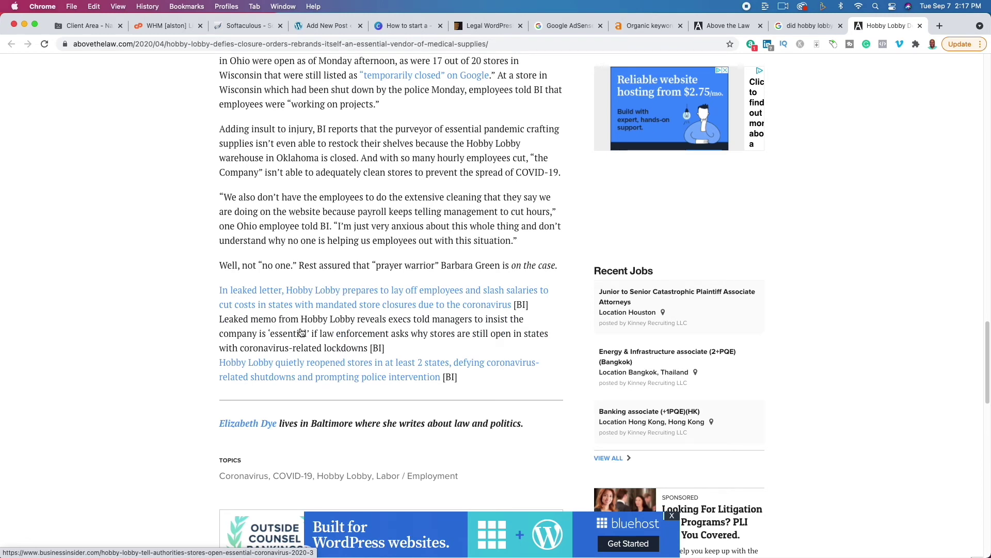
Step: Scroll through the Hobby Lobby closure-orders article, then return to the WordPress post draft
{"action": "scroll", "coordinate": [302, 332], "scroll_direction": "up", "scroll_amount": 15}
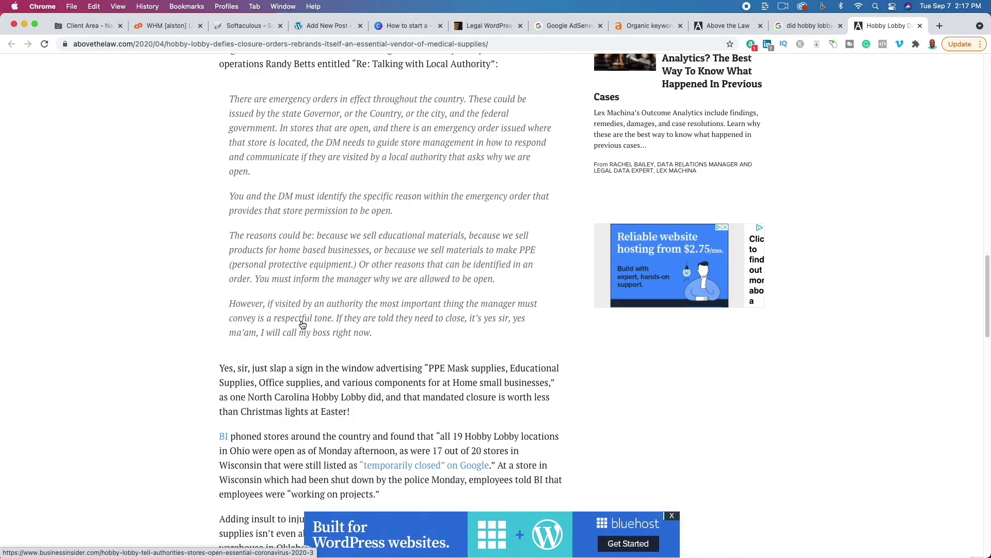
{"action": "scroll", "coordinate": [302, 325], "scroll_direction": "up", "scroll_amount": 7}
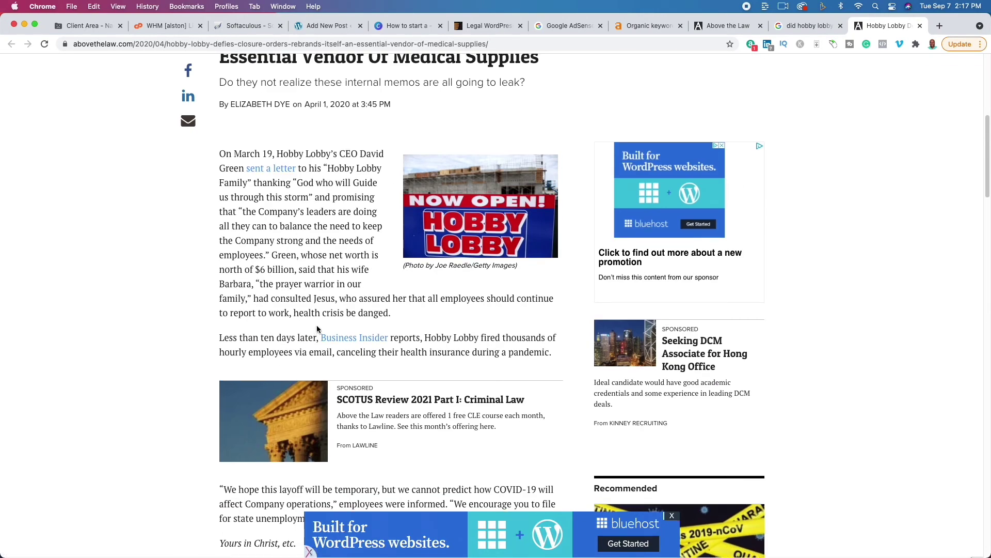
{"action": "scroll", "coordinate": [316, 330], "scroll_direction": "up", "scroll_amount": 3}
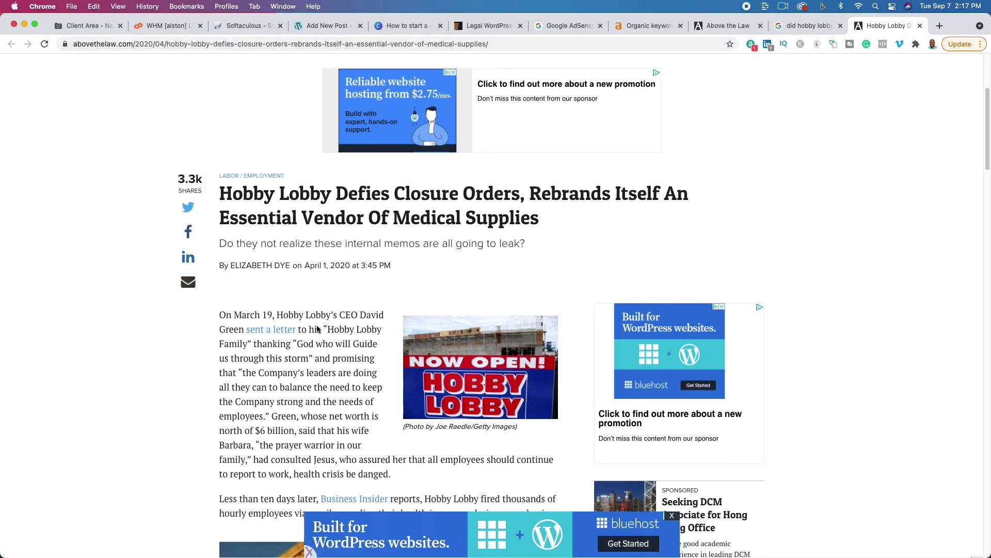
{"action": "scroll", "coordinate": [319, 326], "scroll_direction": "down", "scroll_amount": 20}
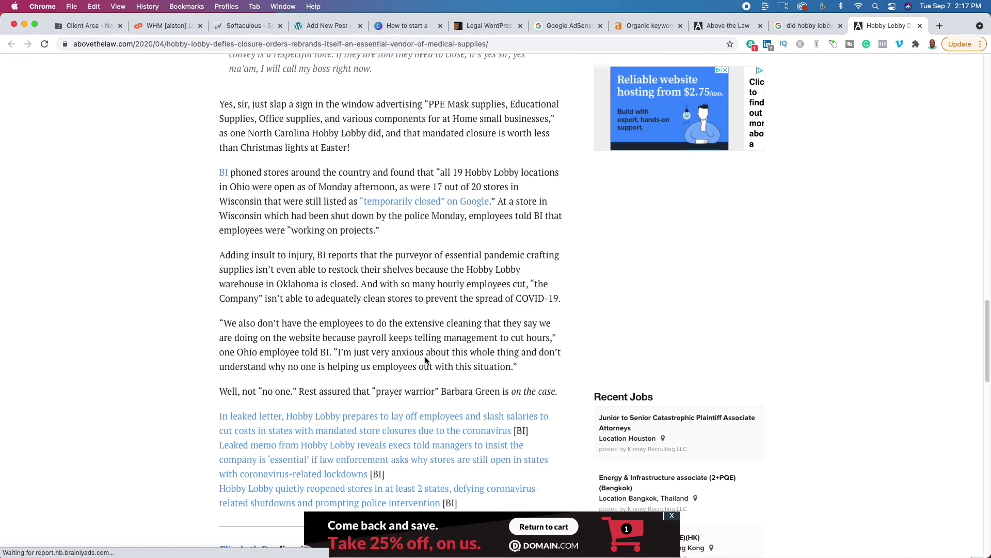
{"action": "scroll", "coordinate": [426, 360], "scroll_direction": "up", "scroll_amount": 20}
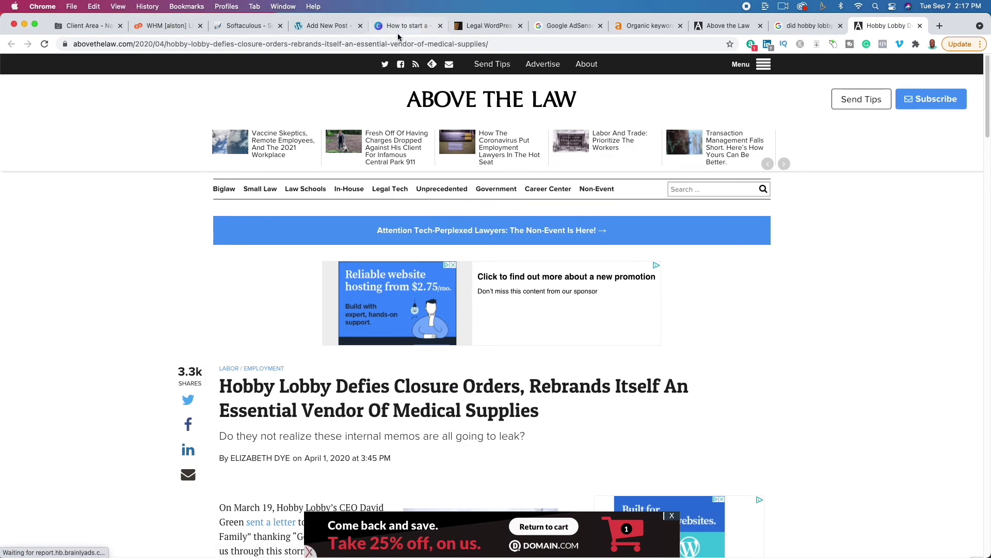
{"action": "left_click", "coordinate": [328, 26]}
Step: Type the outline lines who, what, when and 'where why how' into the post body
{"action": "left_click", "coordinate": [362, 172]}
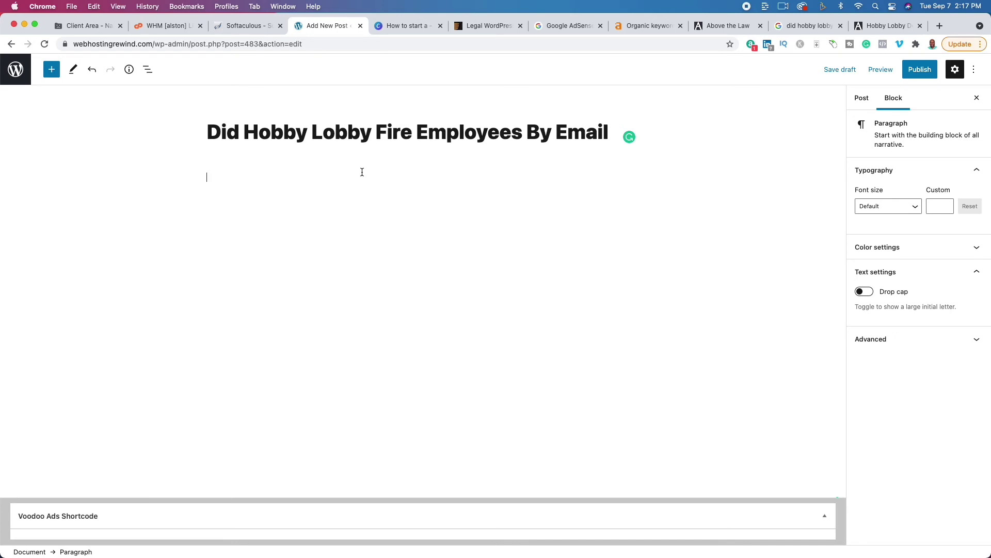
{"action": "type", "text": "who"}
{"action": "key", "text": "Return"}
{"action": "type", "text": "what"}
{"action": "key", "text": "Return"}
{"action": "type", "text": "when"}
{"action": "key", "text": "Return"}
{"action": "type", "text": "where why how"}
{"action": "key", "text": "Return"}
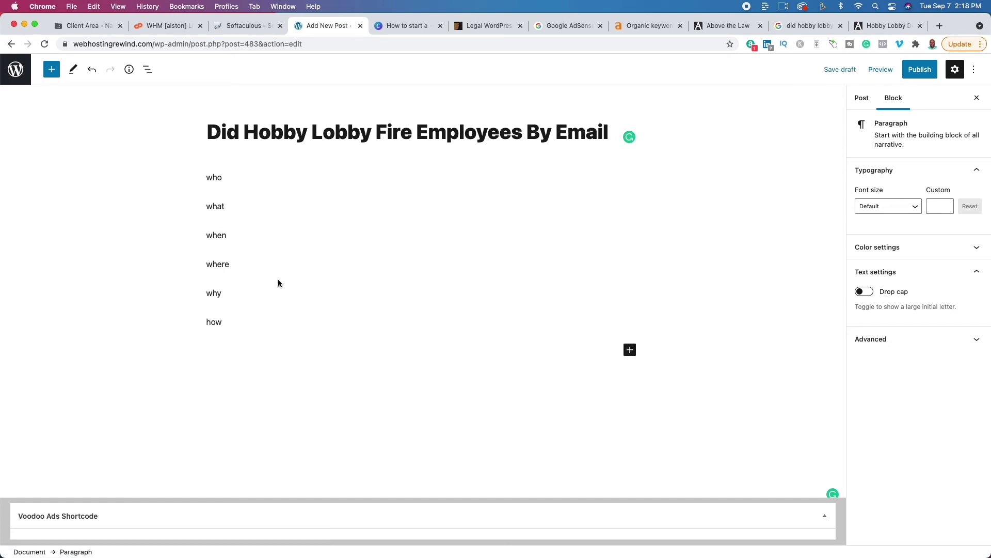
Step: Extend 'when' to 'when was the email re', then write and delete the why line's text
{"action": "left_click", "coordinate": [252, 237]}
{"action": "type", "text": "was the email re"}
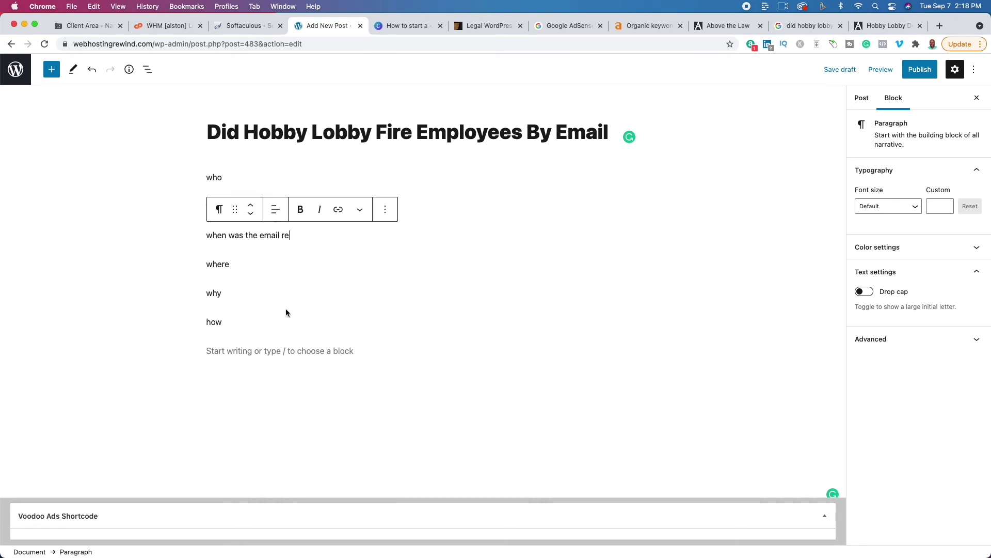
{"action": "left_click", "coordinate": [236, 294]}
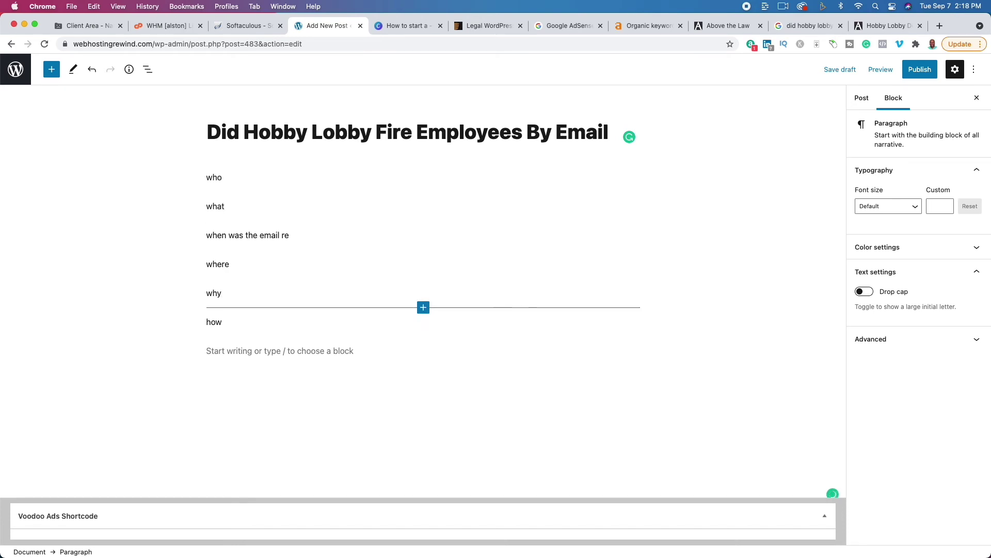
{"action": "type", "text": "did employees rec email"}
{"action": "key", "text": "alt+shift+Left"}
{"action": "key", "text": "super+shift+Left"}
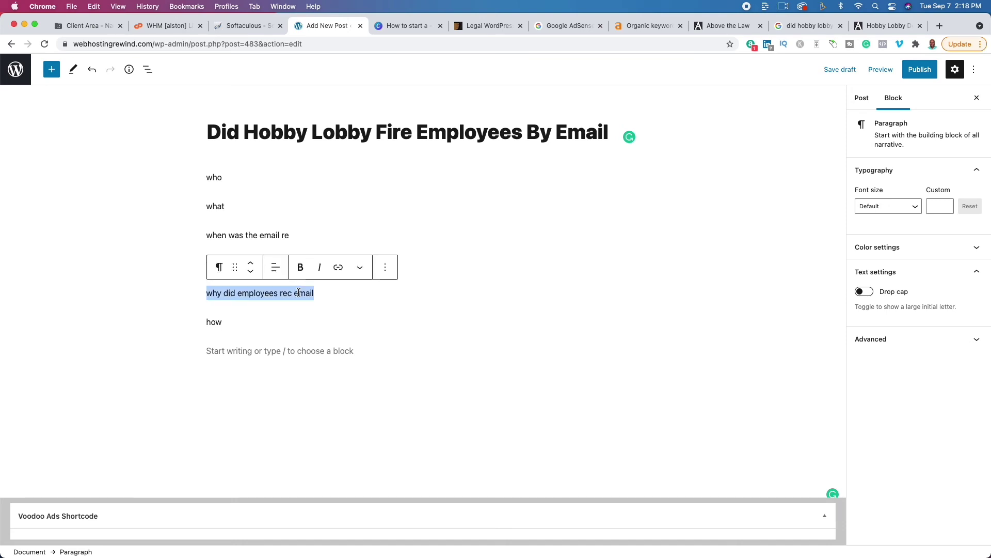
{"action": "key", "text": "BackSpace"}
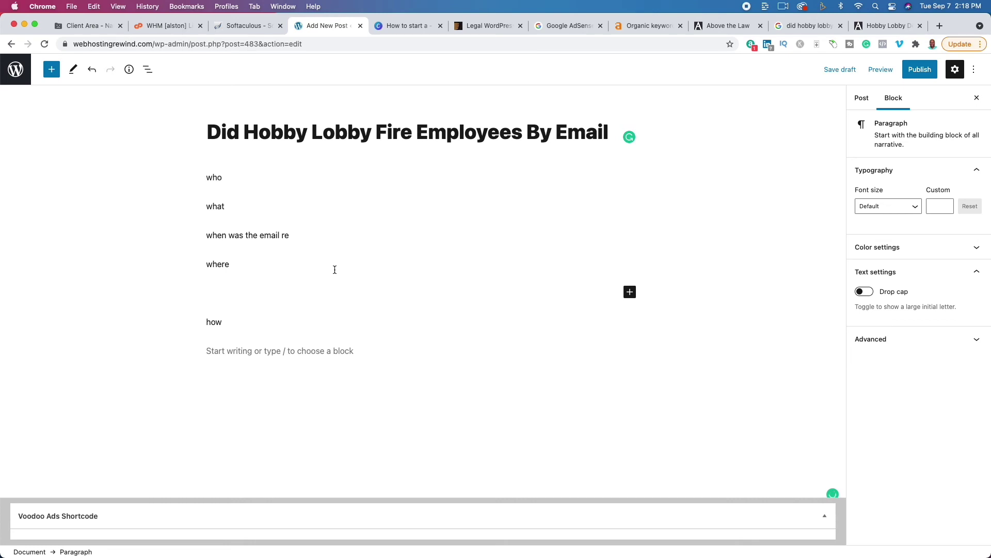
Step: Turn the 'when was the email re' line into an H2 heading
{"action": "left_click", "coordinate": [304, 240]}
{"action": "left_click", "coordinate": [219, 209]}
{"action": "left_click", "coordinate": [259, 261]}
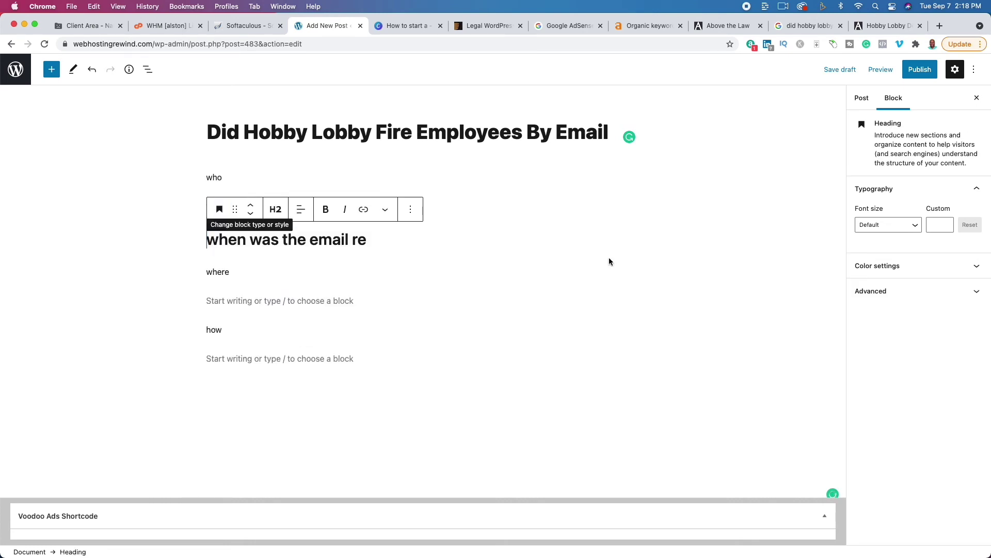
Step: Add a paragraph under the heading reading 'The employees first'
{"action": "left_click", "coordinate": [429, 238]}
{"action": "key", "text": "Return"}
{"action": "type", "text": "The "}
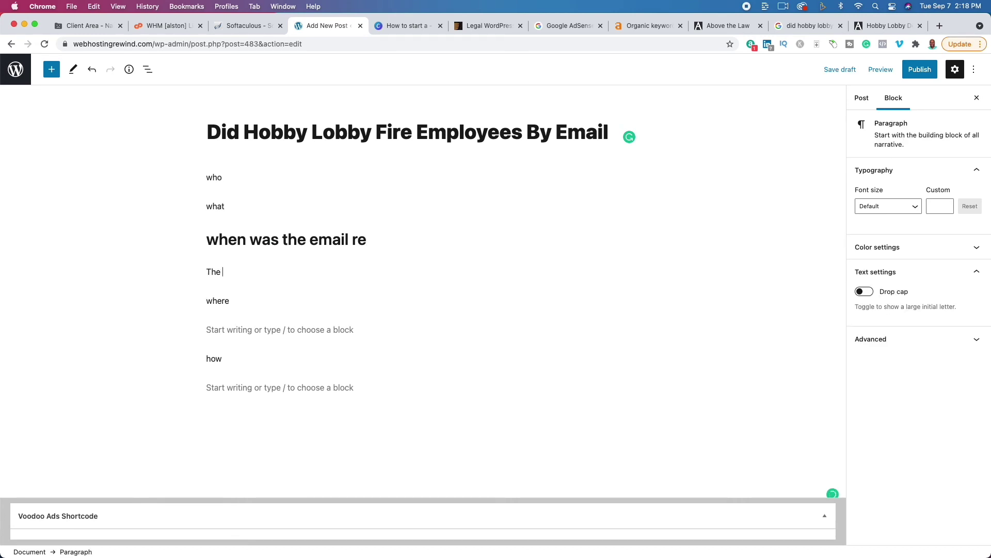
{"action": "type", "text": "employees first"}
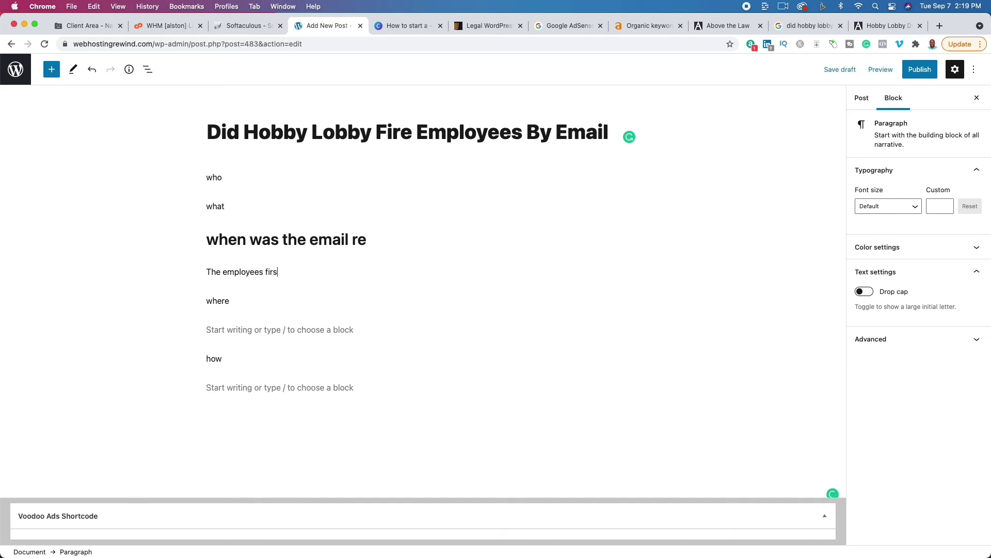
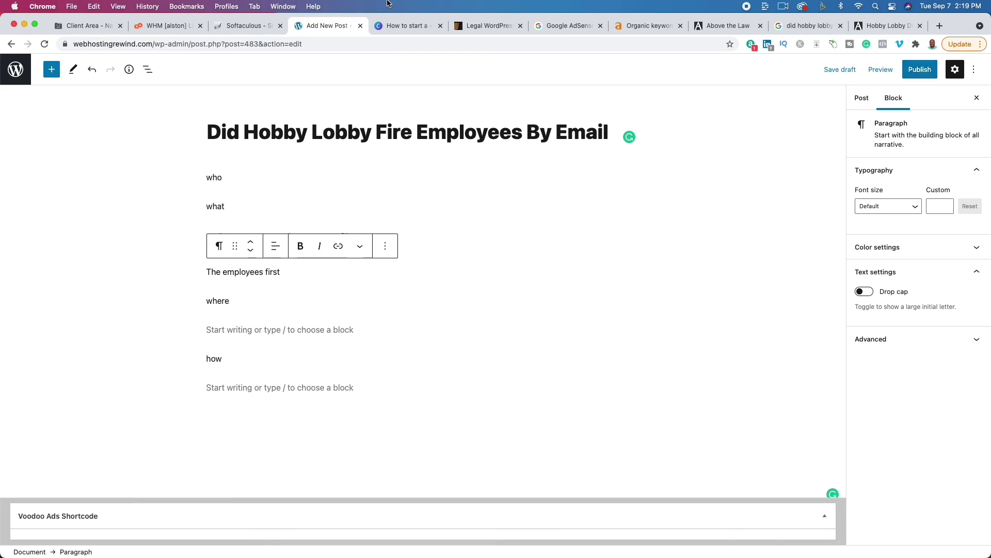
Step: Show Canva's fourth Steps slide, listing steps 9 to 12
{"action": "left_click", "coordinate": [404, 28]}
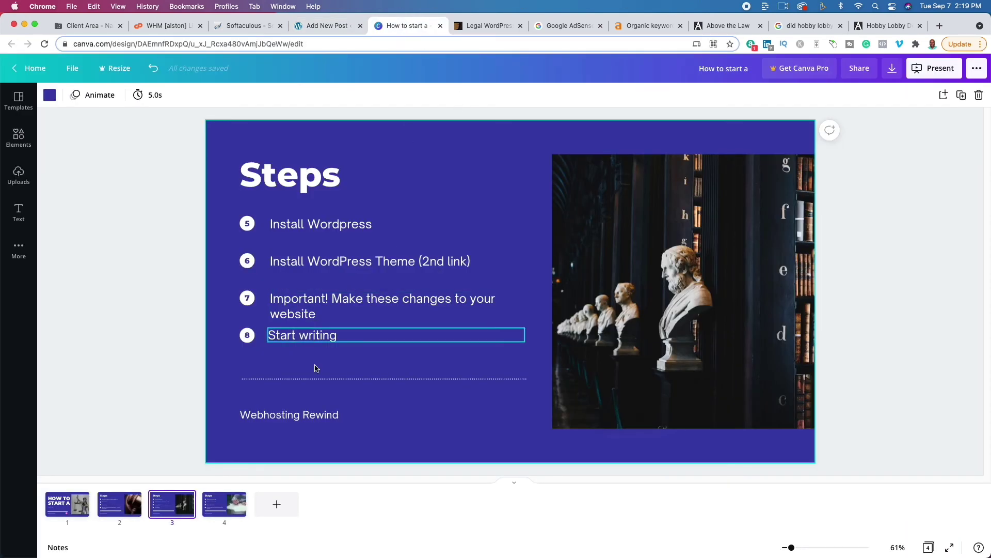
{"action": "left_click", "coordinate": [214, 502]}
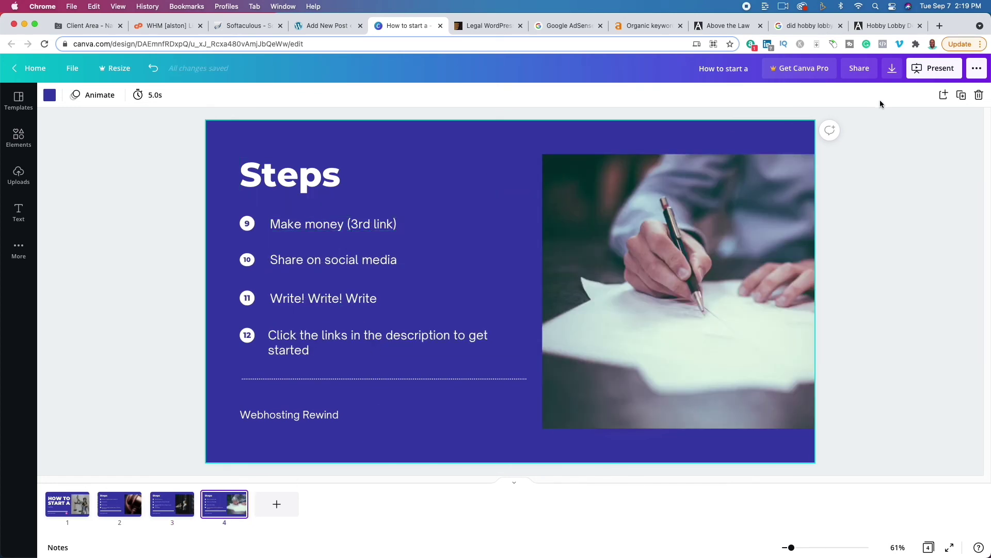
{"action": "left_click", "coordinate": [897, 27]}
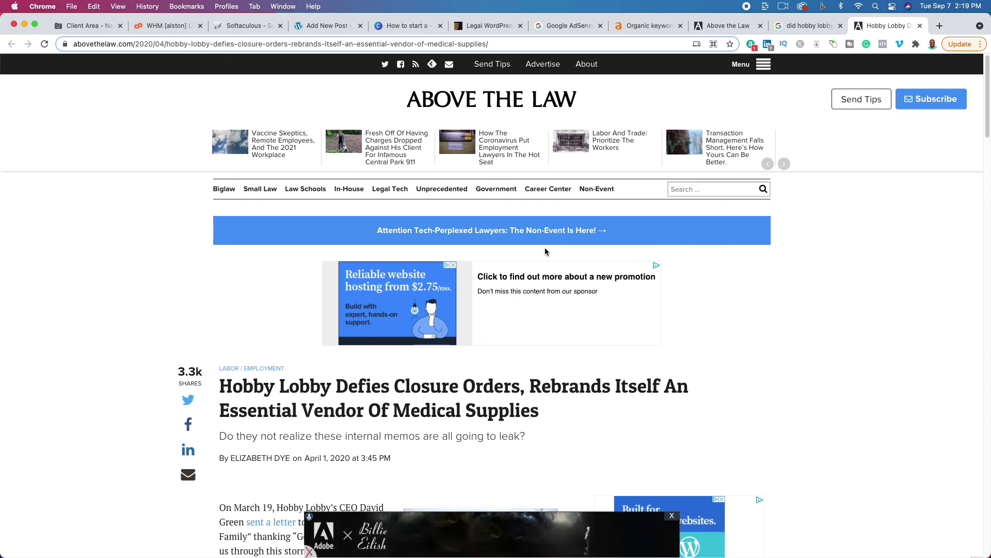
Step: Read down the Above the Law Hobby Lobby article to the layoff memo passages
{"action": "scroll", "coordinate": [697, 309], "scroll_direction": "down", "scroll_amount": 1}
{"action": "scroll", "coordinate": [696, 309], "scroll_direction": "down", "scroll_amount": 3}
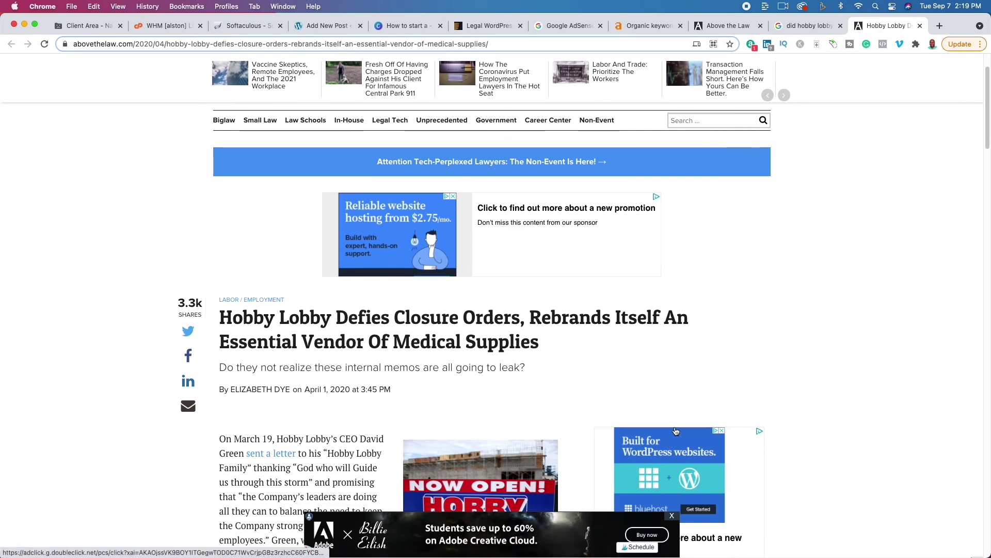
{"action": "scroll", "coordinate": [667, 470], "scroll_direction": "down", "scroll_amount": 10}
{"action": "scroll", "coordinate": [674, 430], "scroll_direction": "down", "scroll_amount": 13}
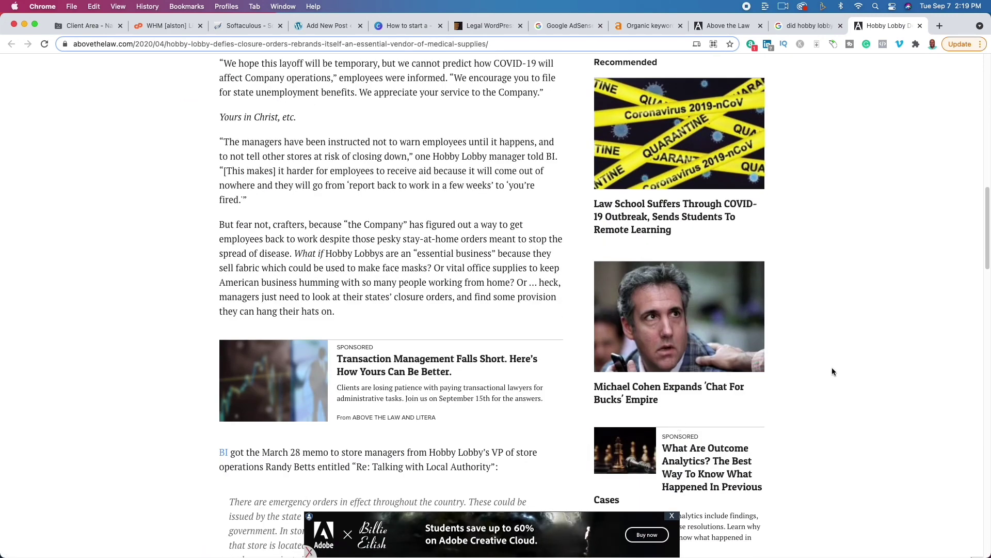
{"action": "left_click", "coordinate": [572, 26]}
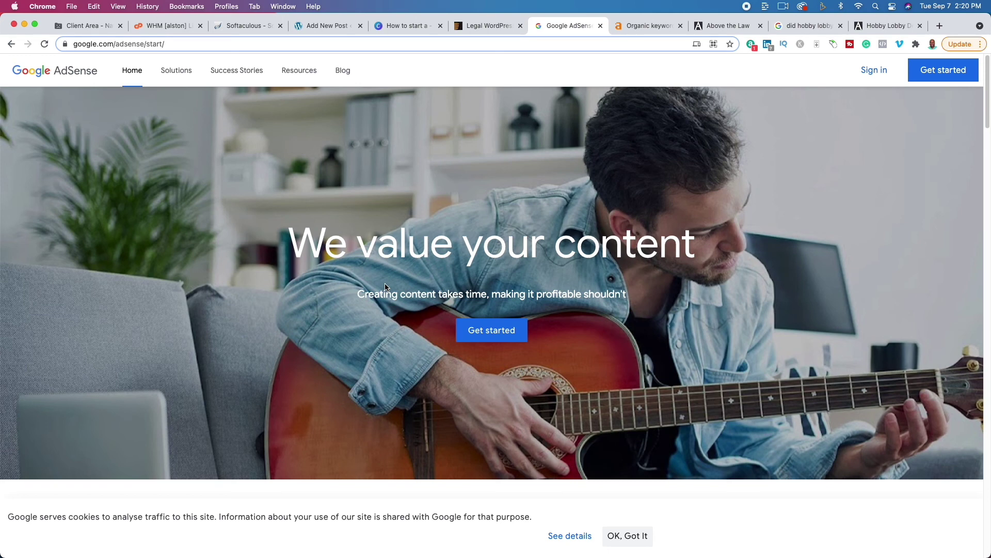
Step: Skim the AdSense start page, then return to the Canva slide with steps 9–12
{"action": "scroll", "coordinate": [387, 284], "scroll_direction": "down", "scroll_amount": 5}
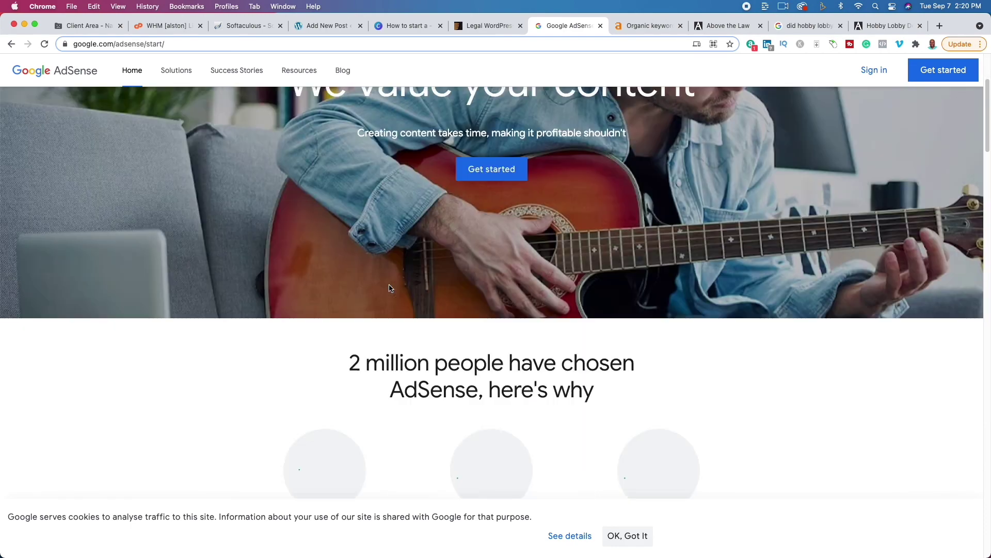
{"action": "scroll", "coordinate": [389, 283], "scroll_direction": "up", "scroll_amount": 5}
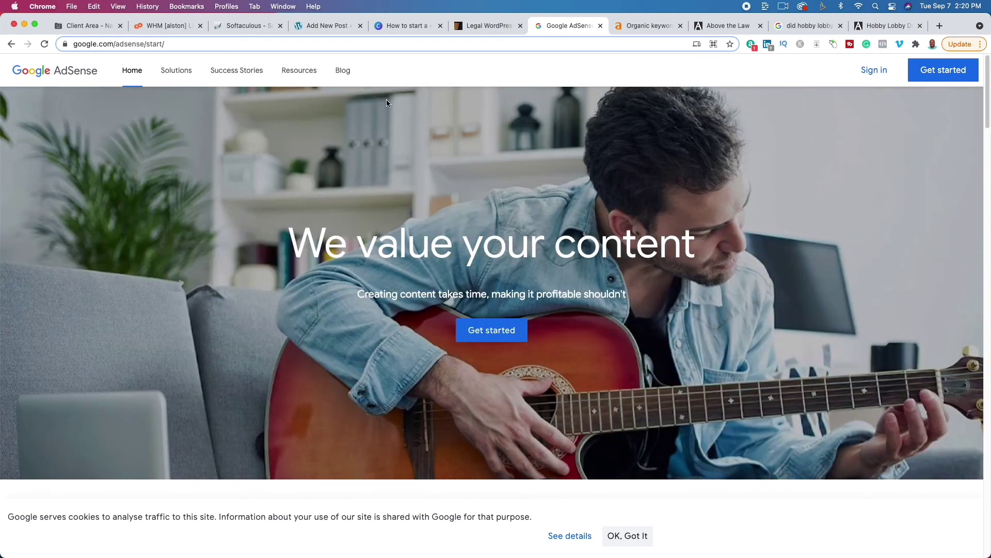
{"action": "left_click", "coordinate": [407, 29]}
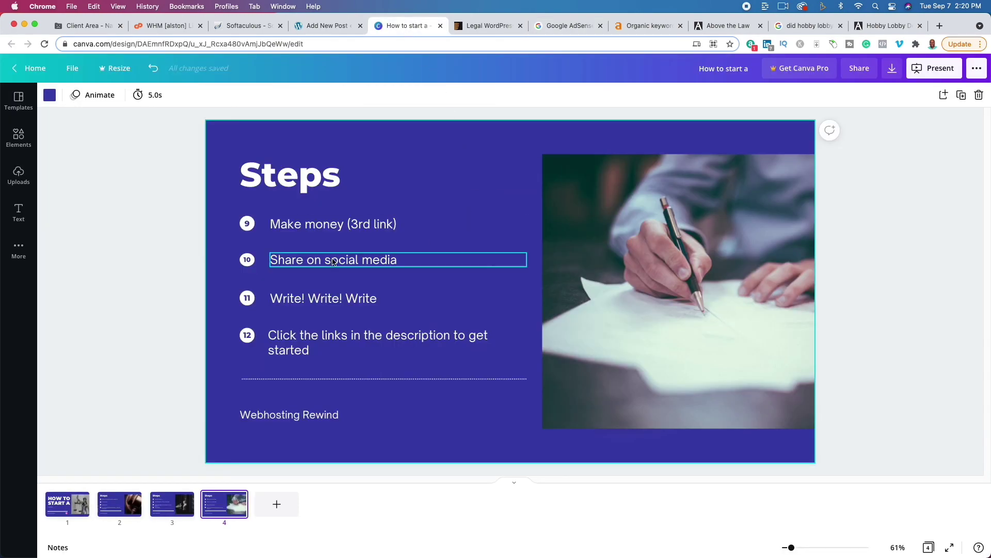